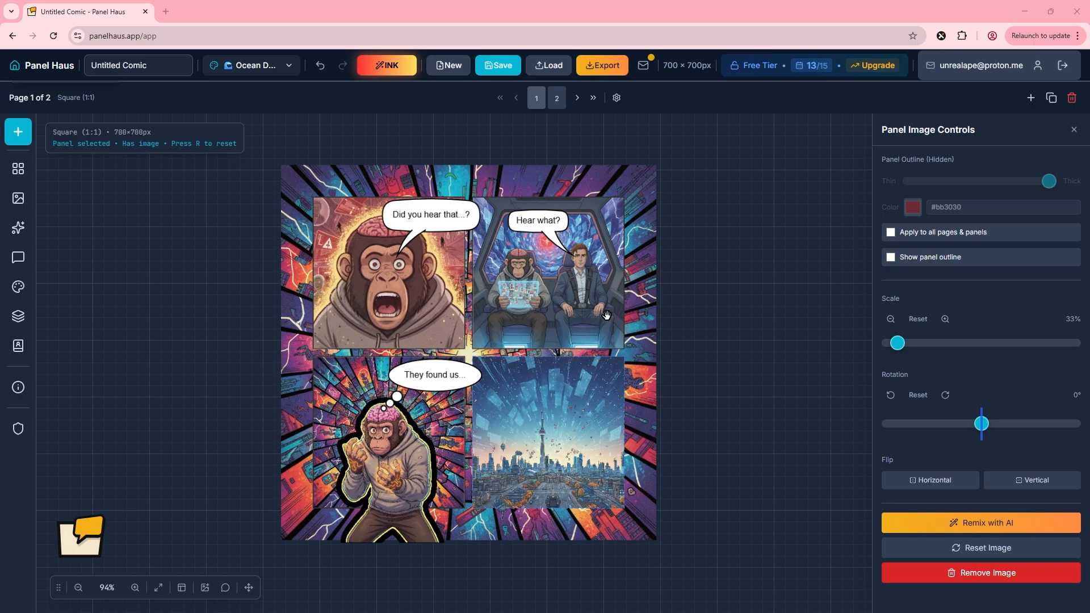
Reframe the upper-right panel's image on the man's face, at 119% scale and -14° rotation.
left_click(543, 287)
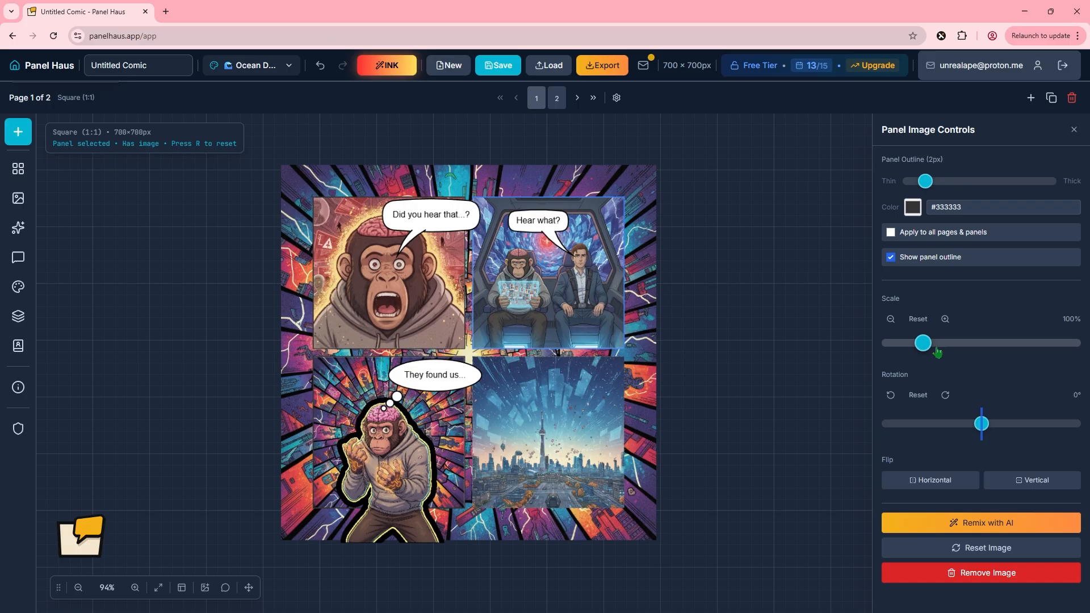
mouse_move(924, 344)
left_mouse_down()
mouse_move(888, 347)
mouse_move(1058, 346)
mouse_move(924, 346)
left_mouse_up()
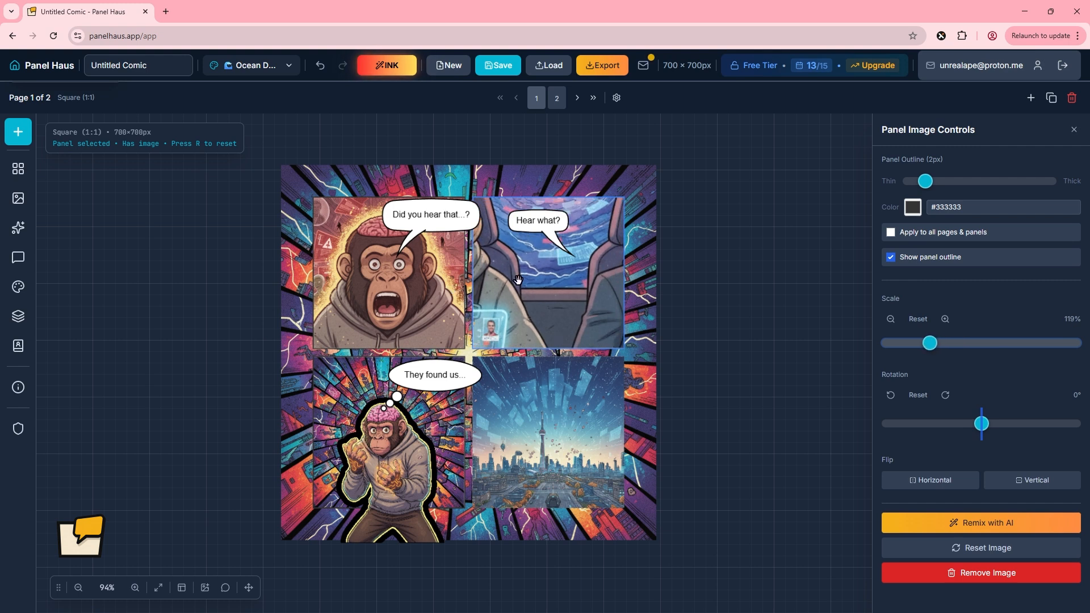
left_click_drag(518, 279, 615, 318)
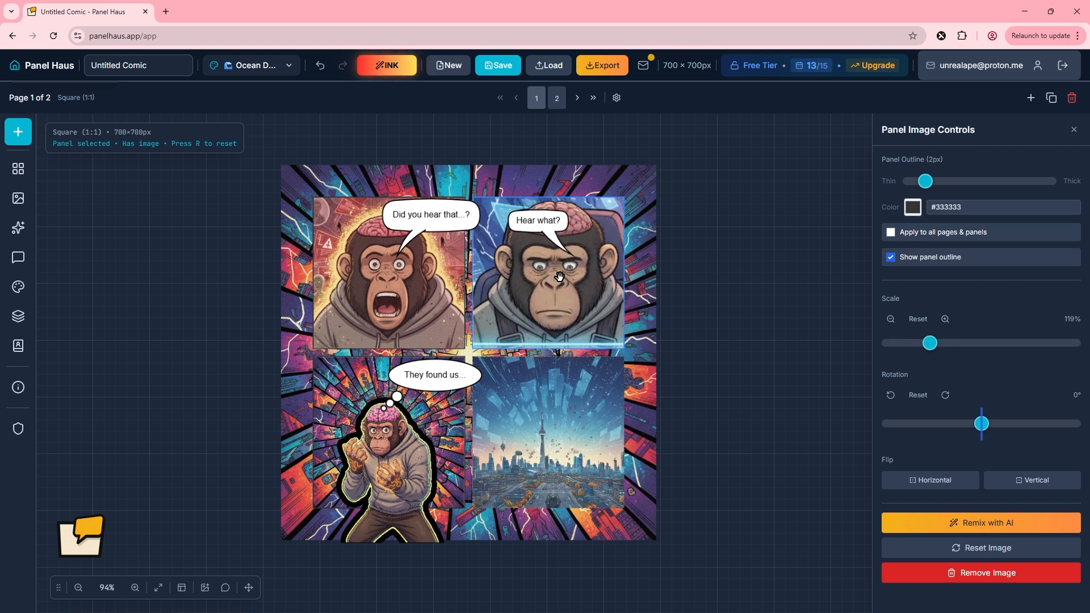
left_click_drag(553, 297, 331, 341)
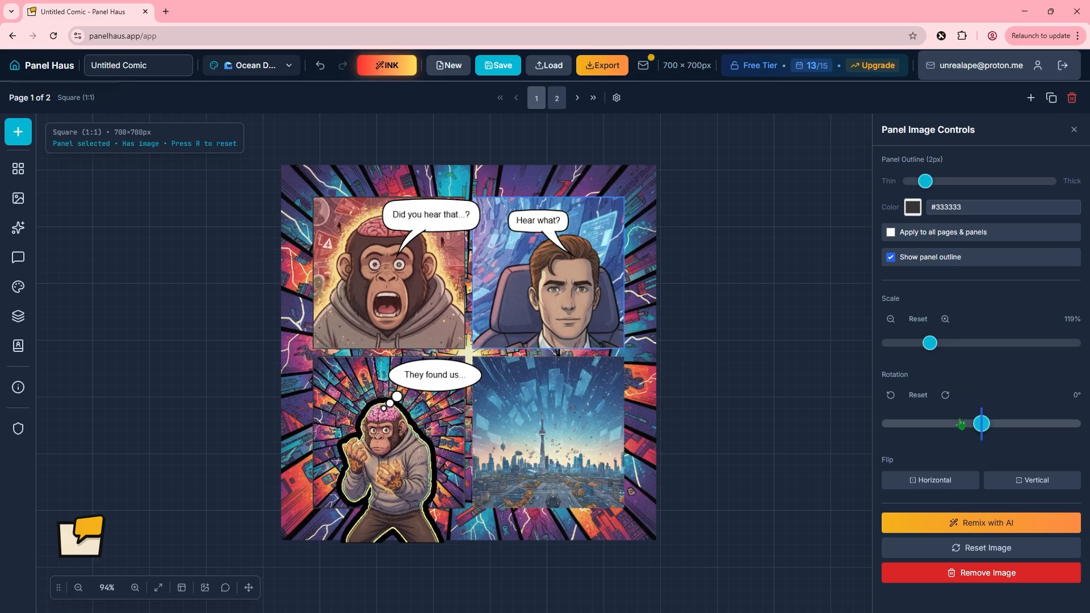
left_click_drag(982, 427, 973, 426)
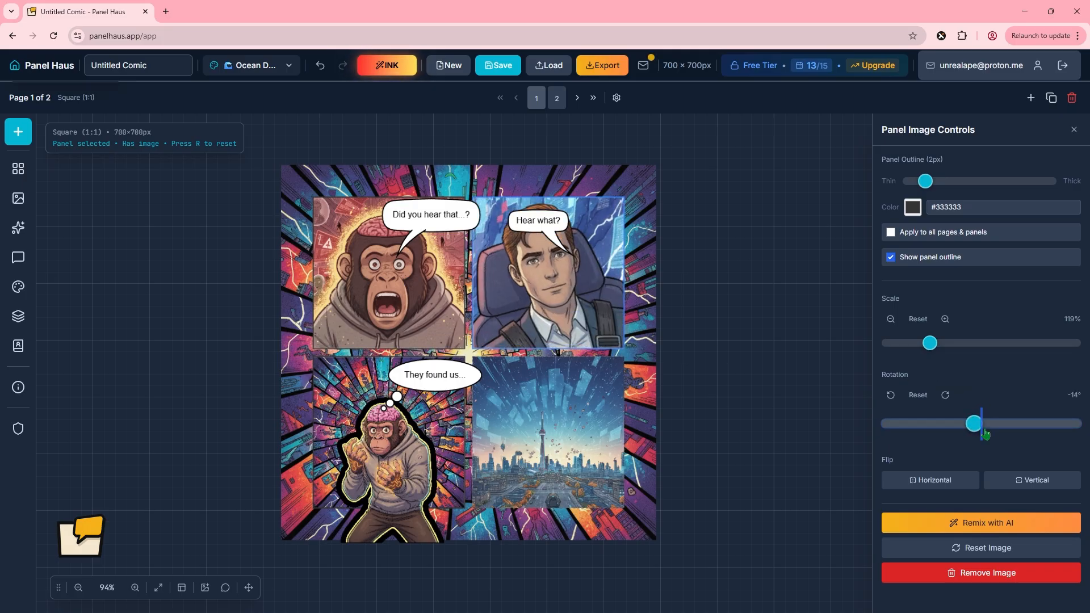
Move the "Hear what?" bubble to the right of the man's head and point its tail down-left toward him.
left_click(536, 225)
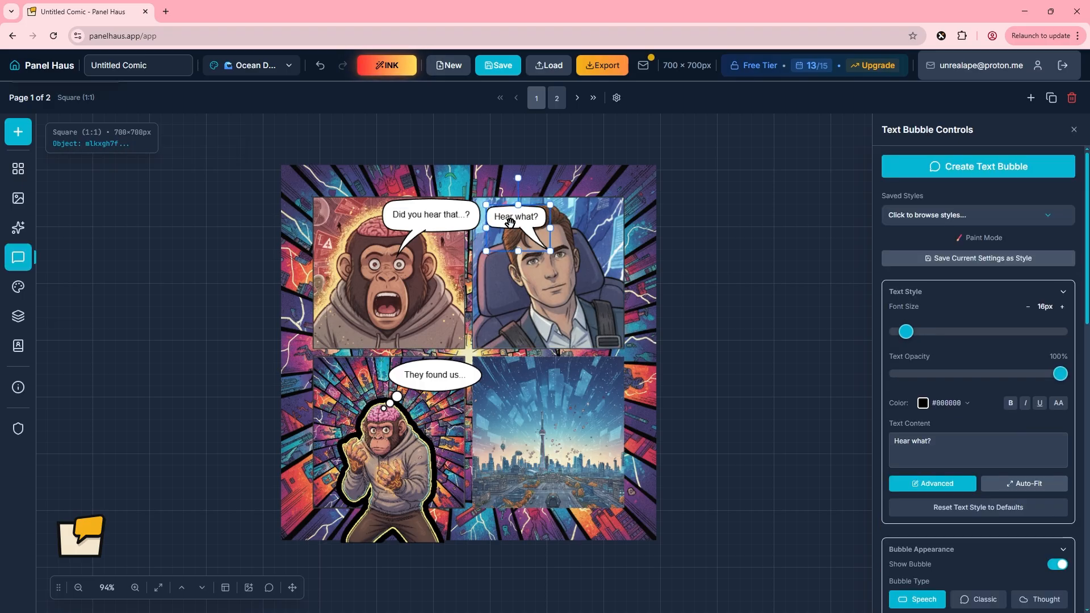
left_click_drag(556, 225, 614, 225)
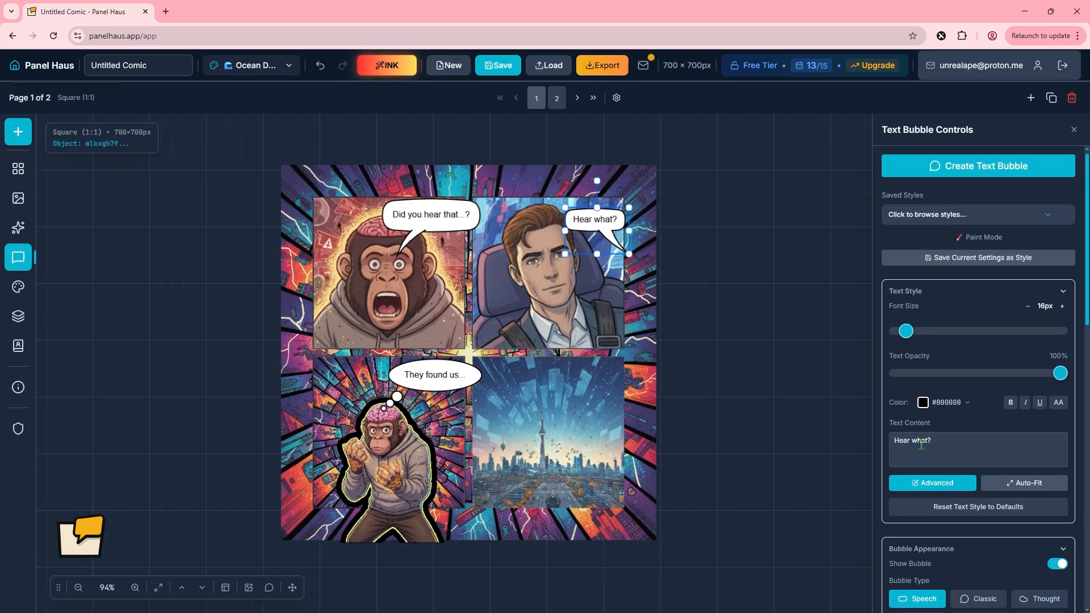
scroll(909, 502, "down", 5)
left_click(923, 575)
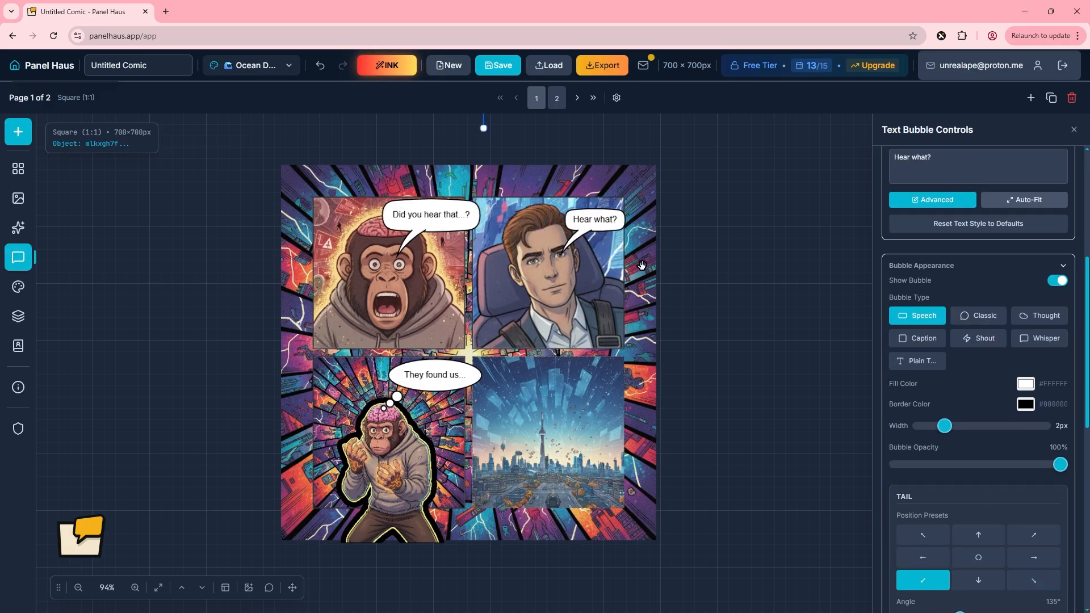
left_click_drag(600, 223, 609, 239)
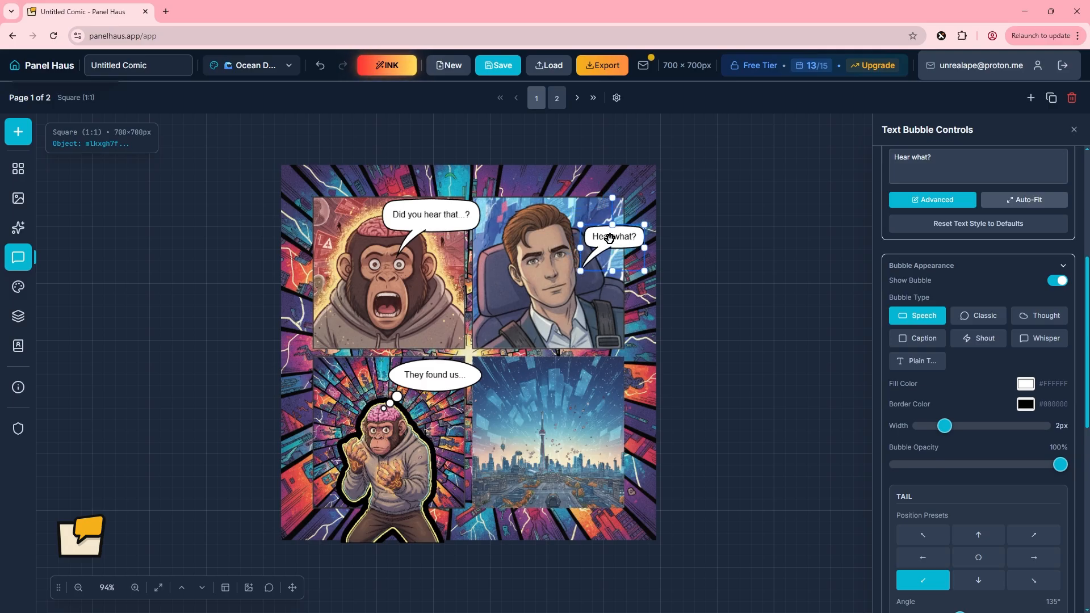
Flip the upper-right panel's image horizontally, and flip it back.
left_click(536, 259)
scroll(539, 264, "up", 2)
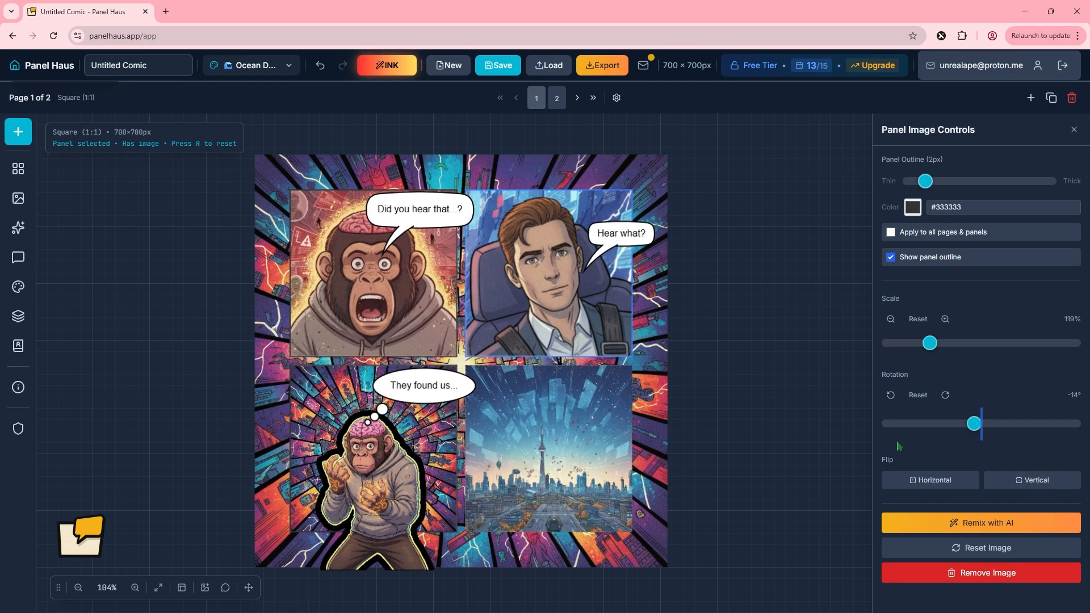
left_click(934, 482)
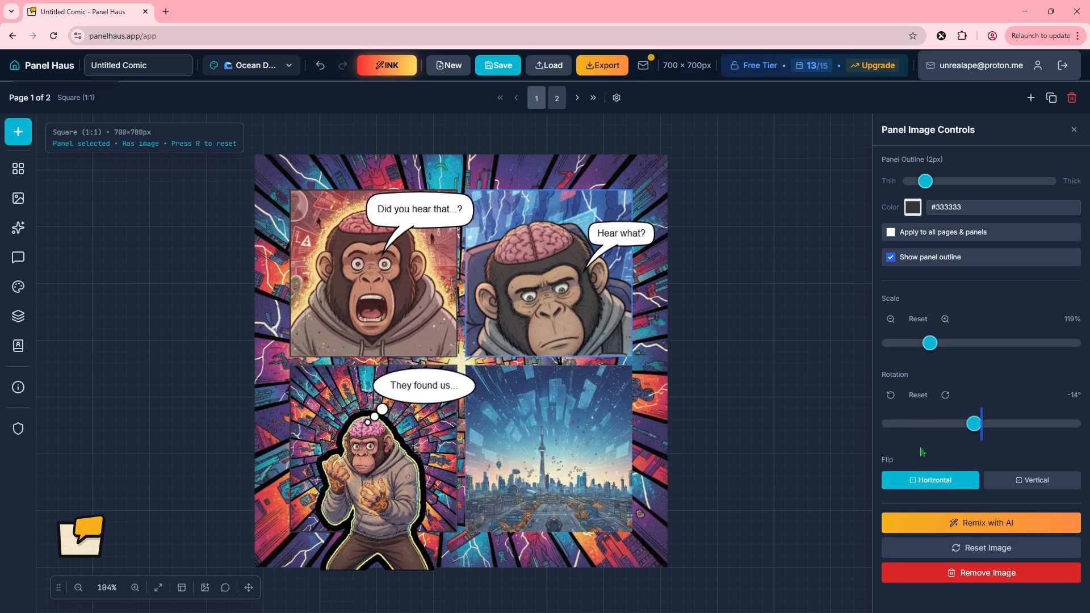
left_click(925, 483)
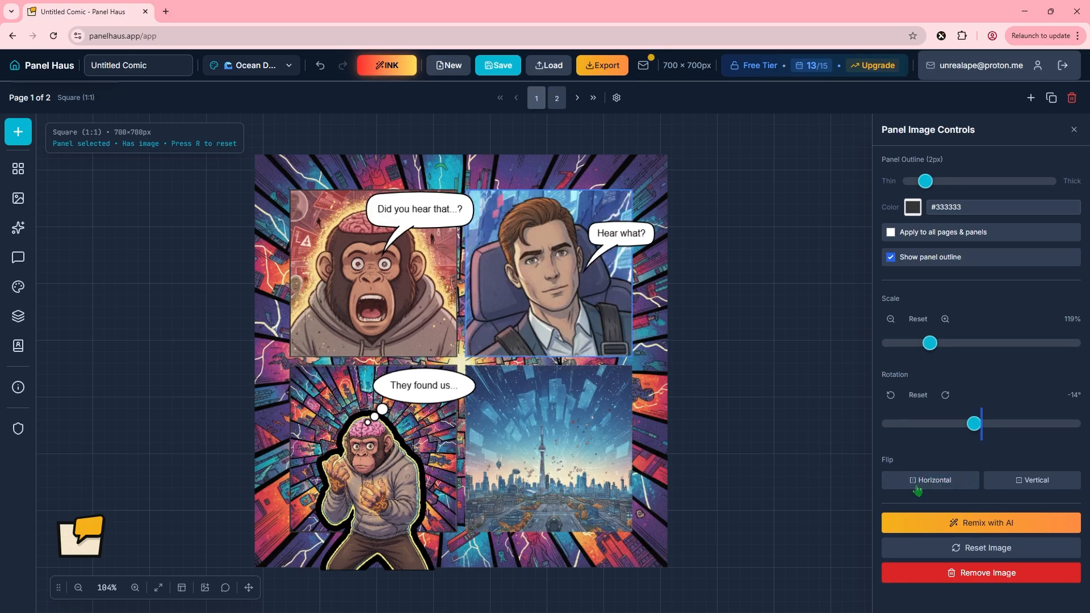
Flip the upper-right panel's image vertically and reposition it within its frame.
left_click(1031, 480)
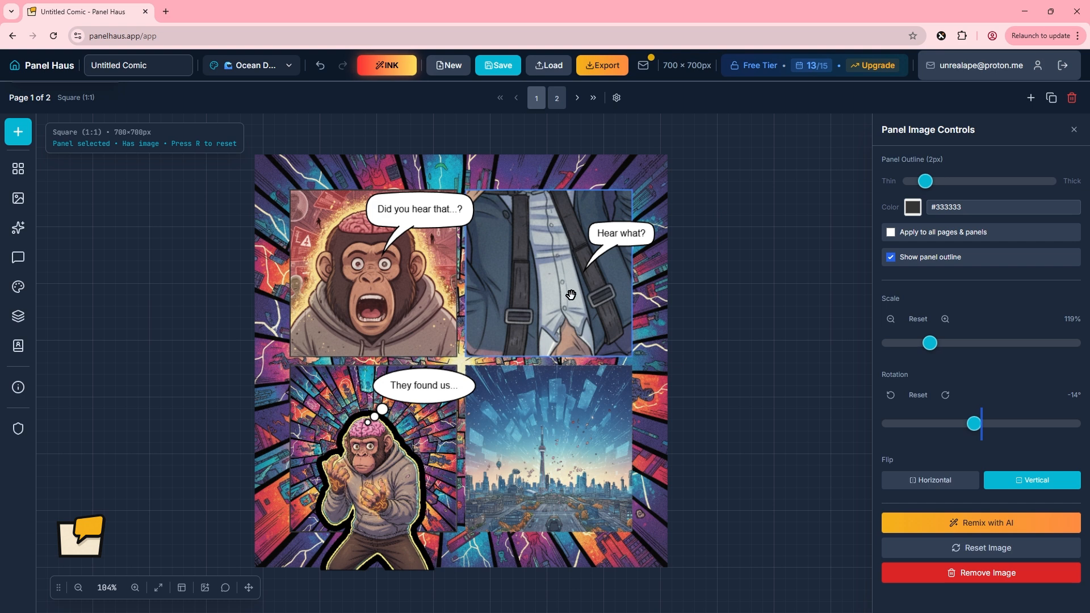
left_click_drag(570, 294, 629, 419)
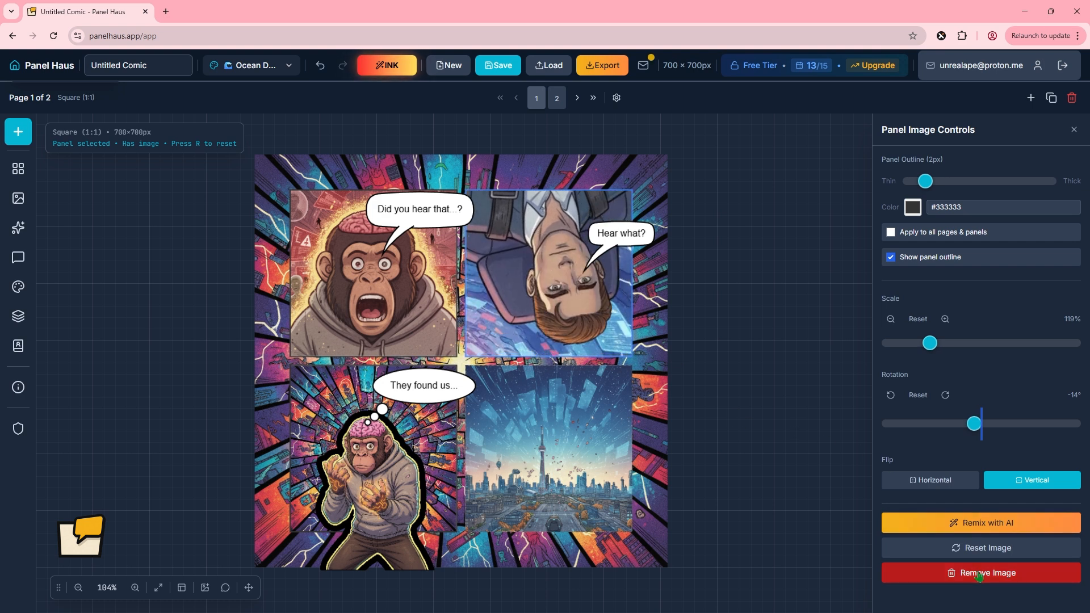
left_click_drag(542, 293, 820, 253)
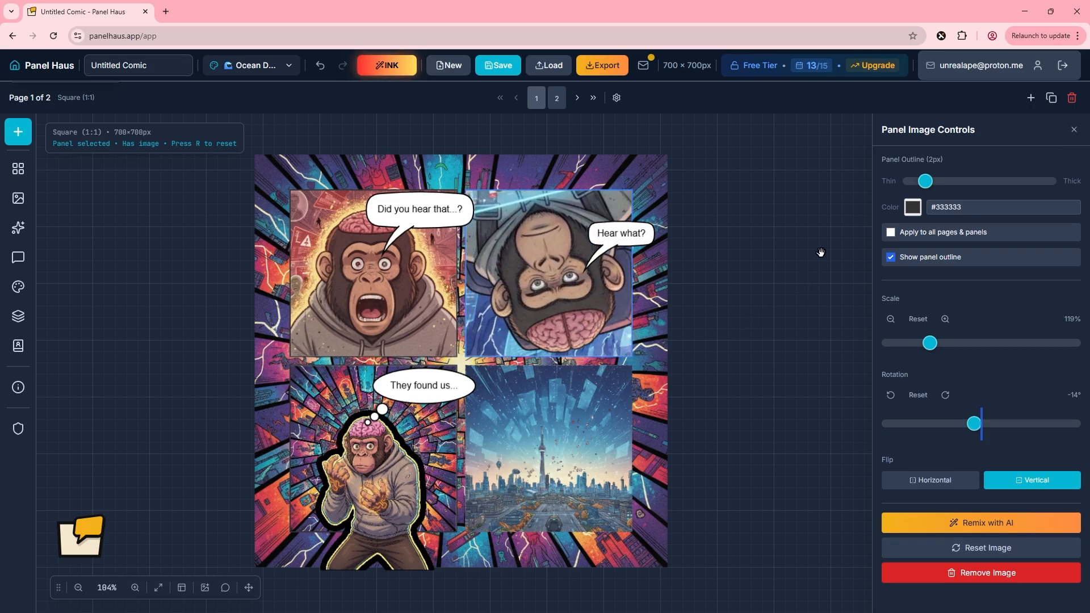
left_click_drag(600, 312, 481, 268)
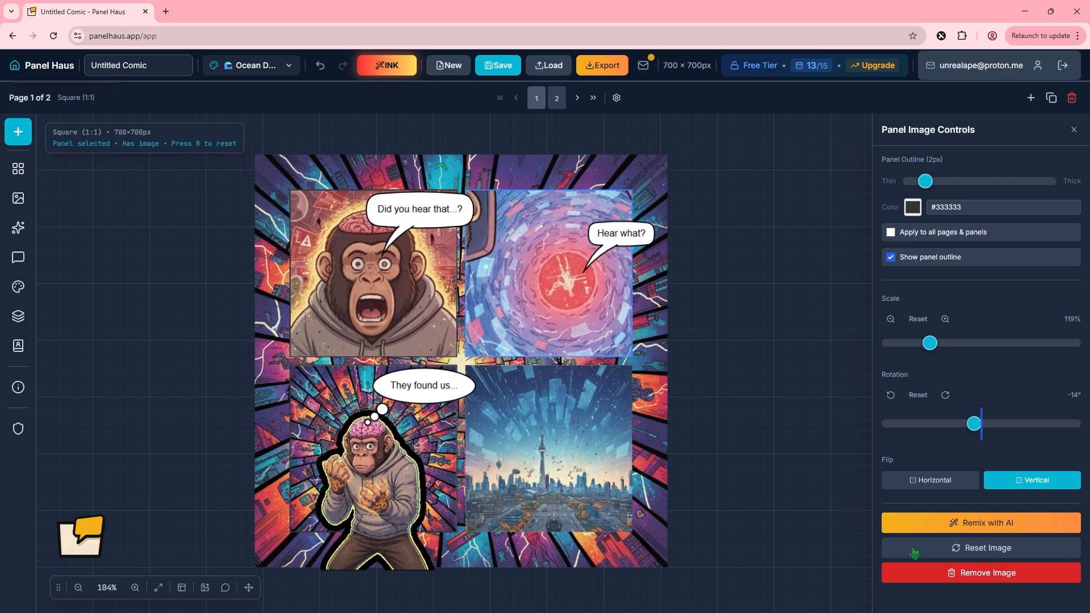
Reset the upper-right panel's image and restore the "Hear what?" bubble above and between the two characters, its tail pointing down-right.
left_click(915, 548)
left_click(897, 343)
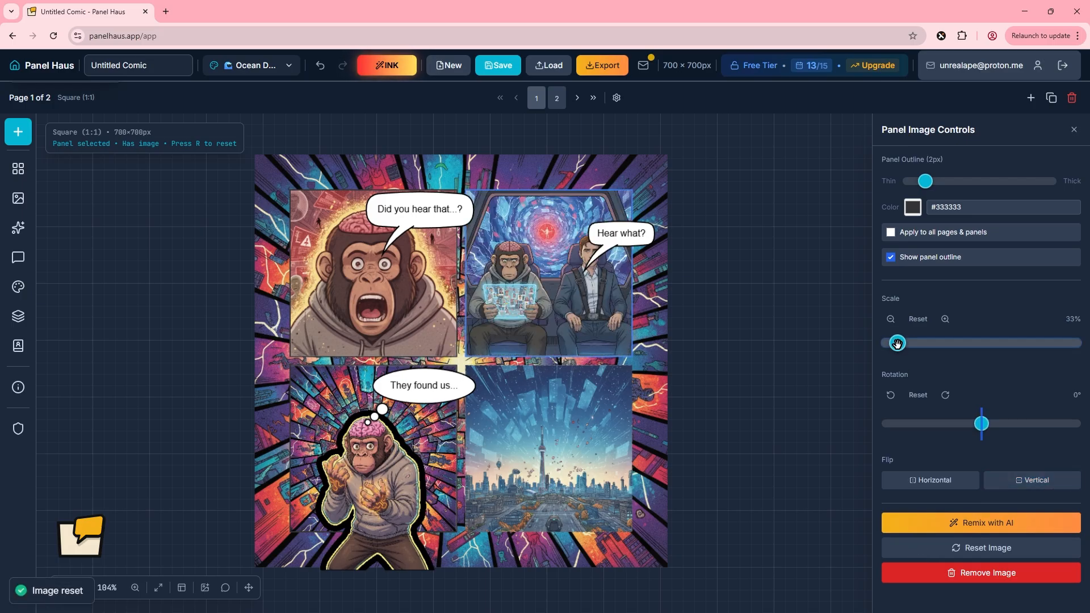
left_click(616, 224)
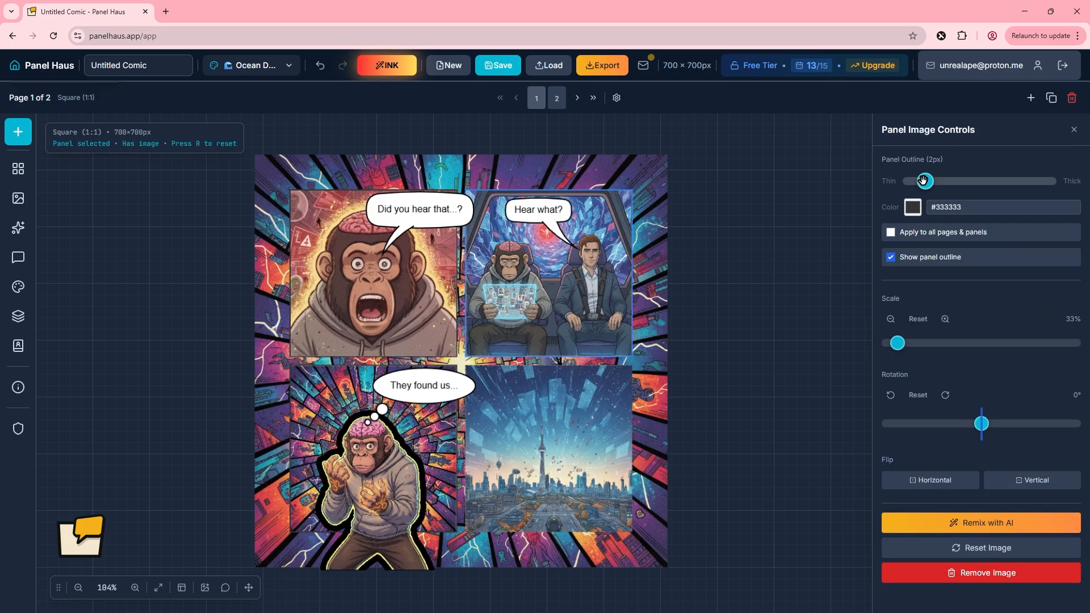
Set the upper-right panel's outline to 9px thick and colour it red, #bb2a2a.
left_click_drag(926, 181, 1033, 182)
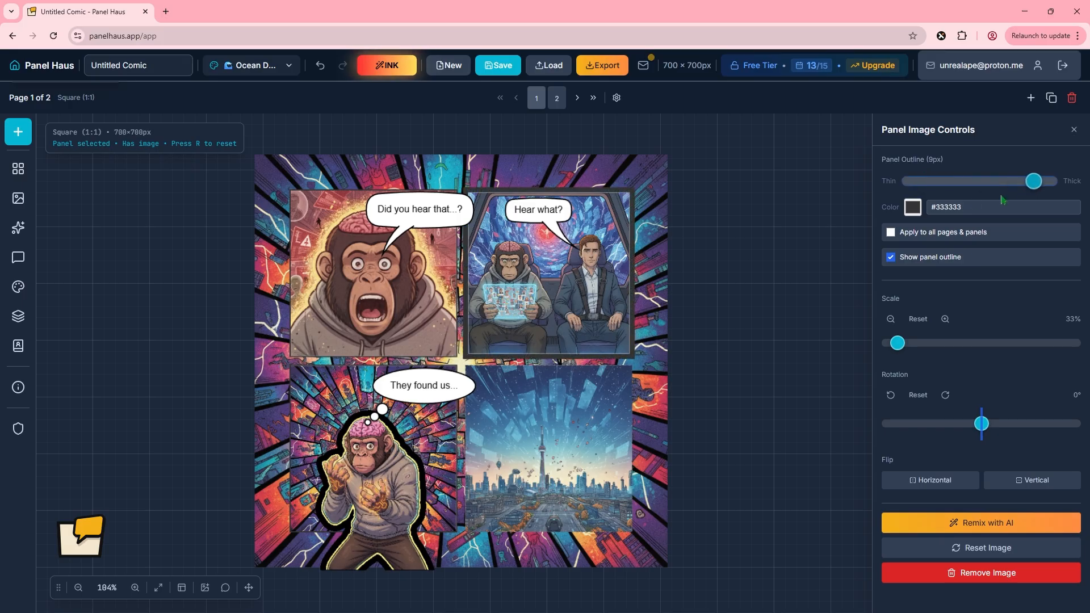
left_click(913, 208)
left_click_drag(910, 252, 1005, 238)
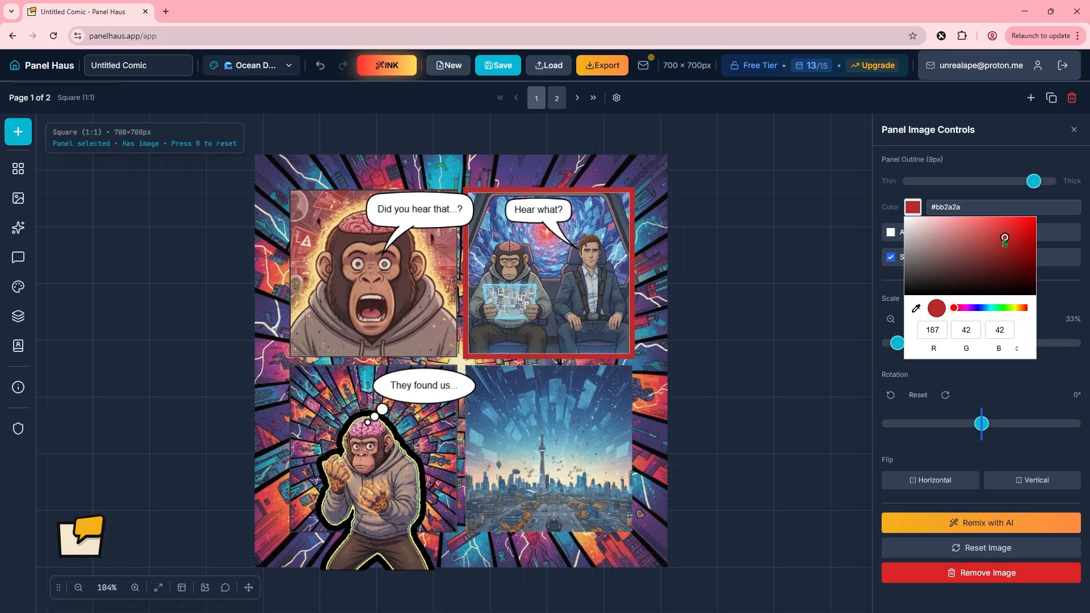
left_click(877, 275)
left_click(657, 293)
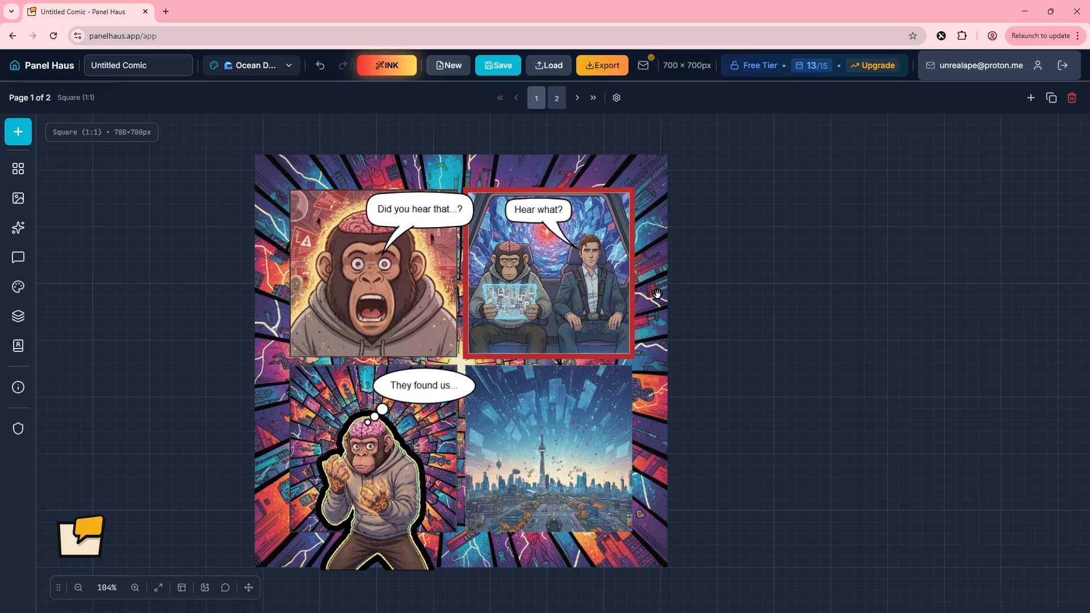
Hide the upper-right panel's outline and turn on applying outline settings to all pages and panels.
left_click(577, 318)
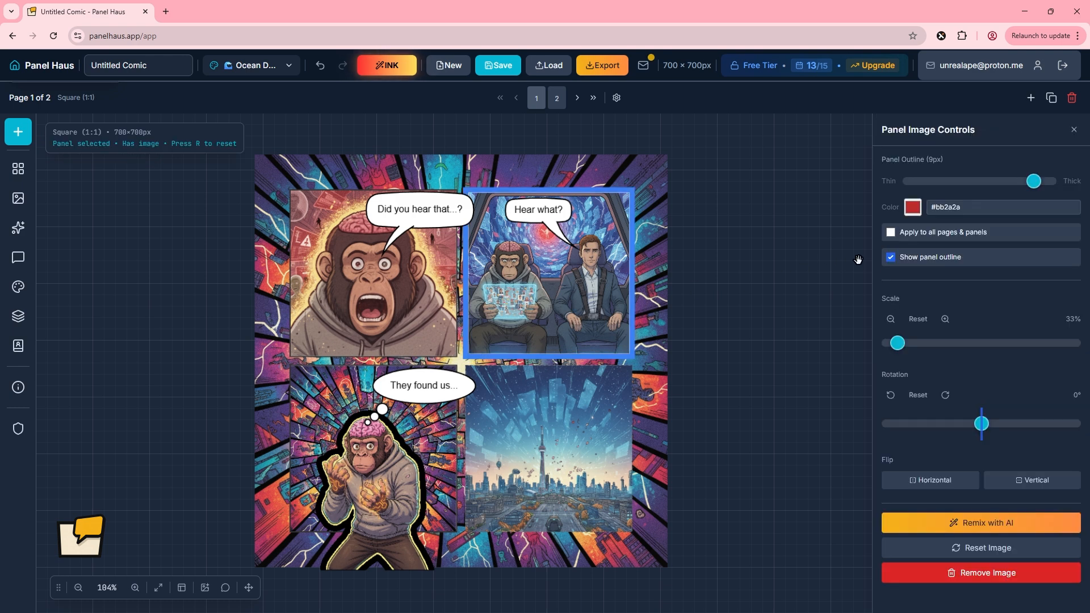
left_click(891, 257)
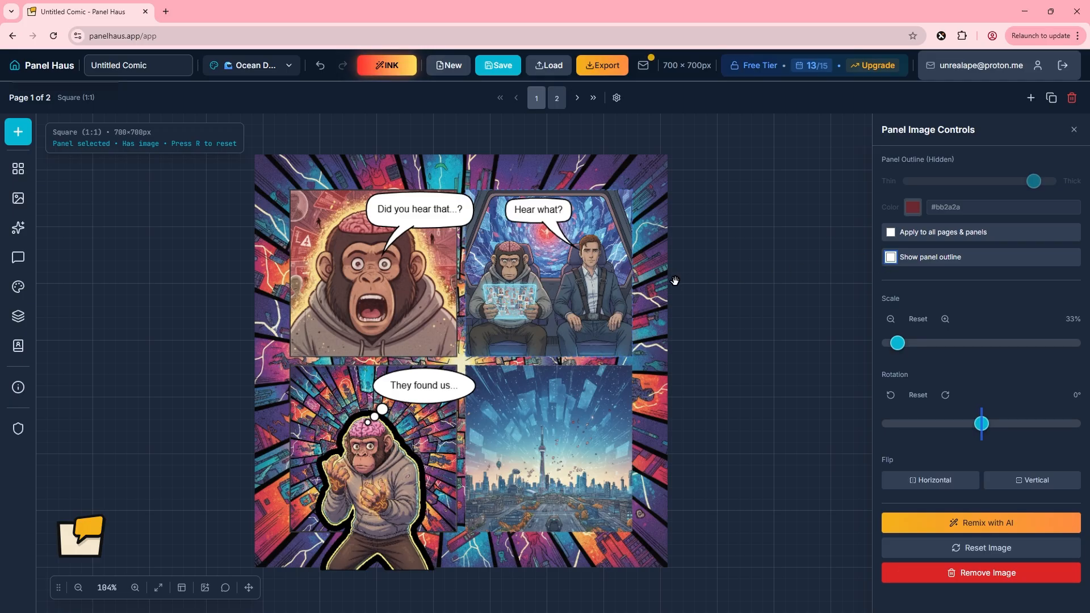
left_click(654, 284)
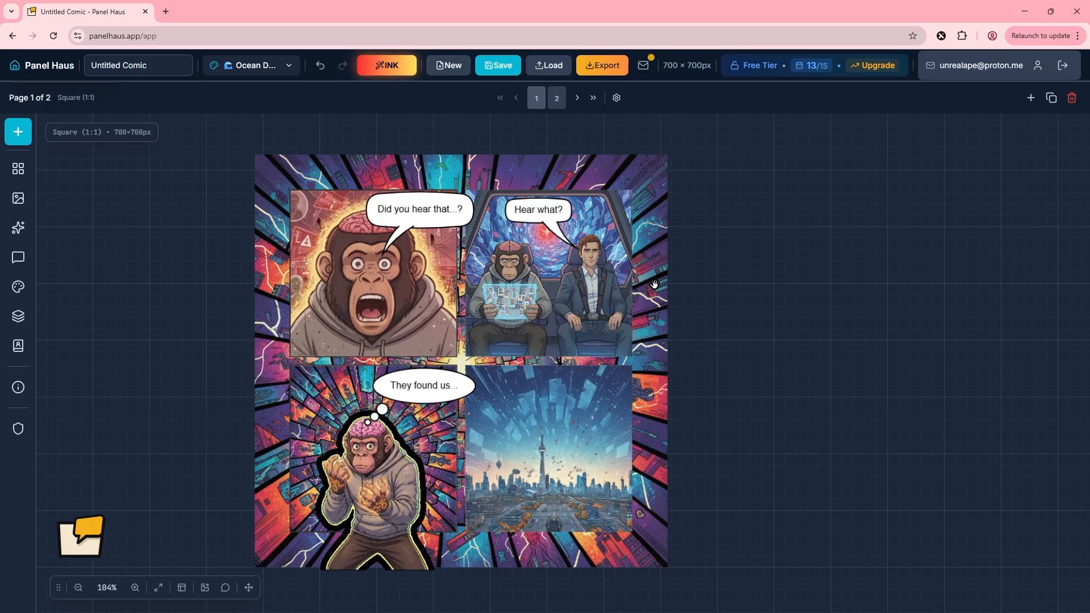
left_click(654, 284)
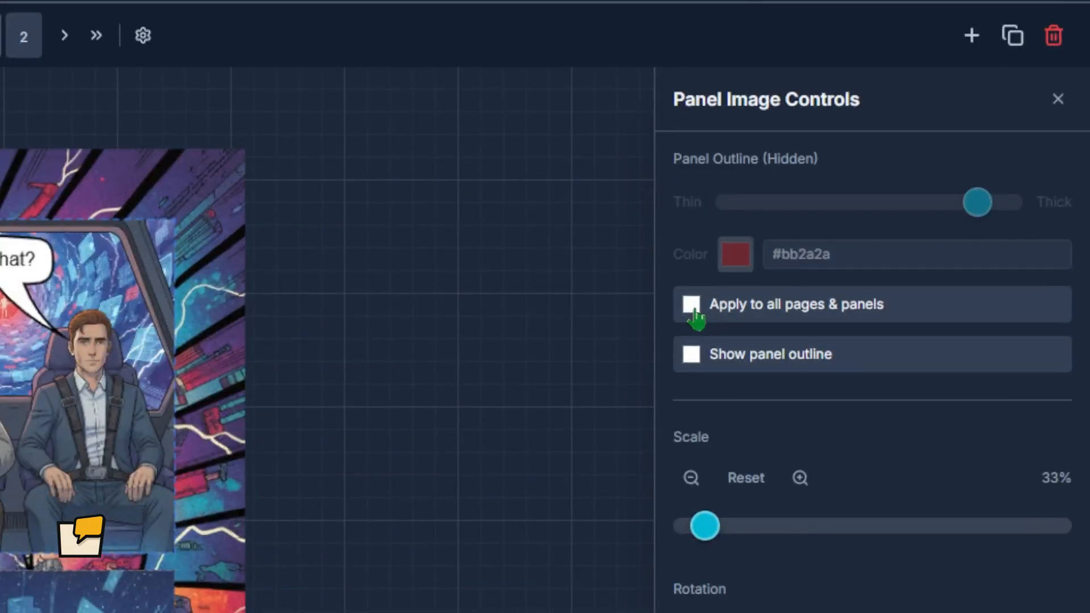
left_click(692, 307)
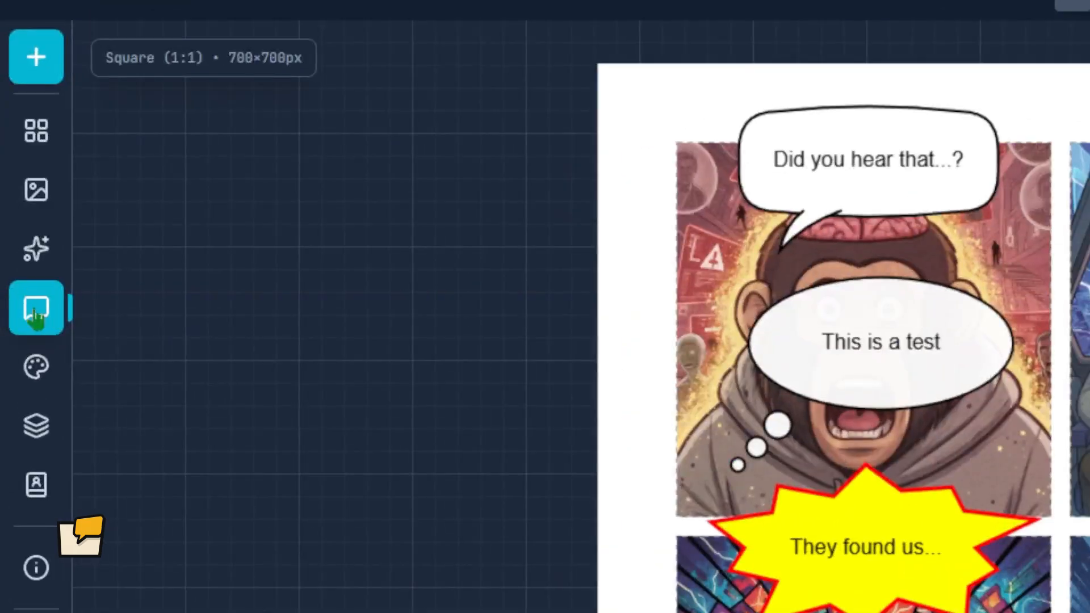
Change the "This is a test" thought bubble to a rounded shape with 54% corner roundness.
left_click(20, 220)
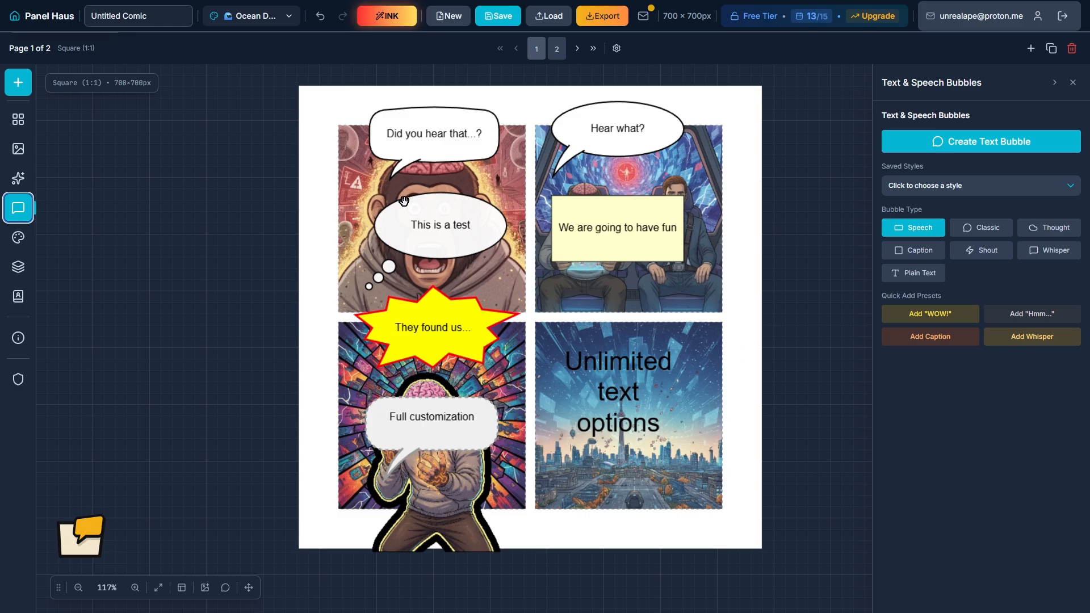
left_click(478, 243)
scroll(1036, 536, "down", 5)
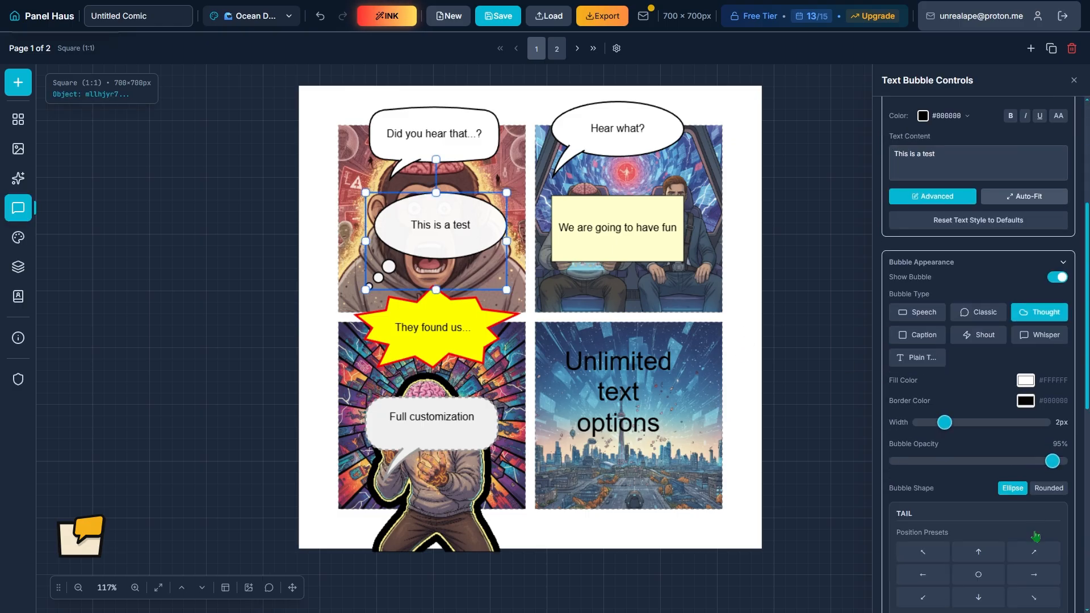
scroll(1036, 537, "down", 1)
left_click(1048, 442)
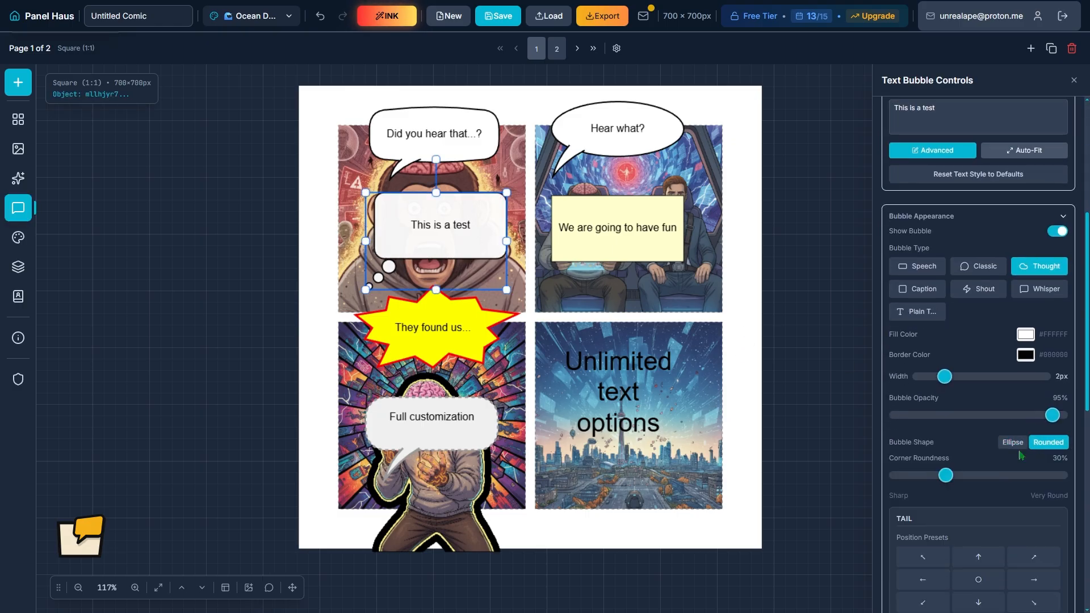
left_click_drag(946, 475, 985, 475)
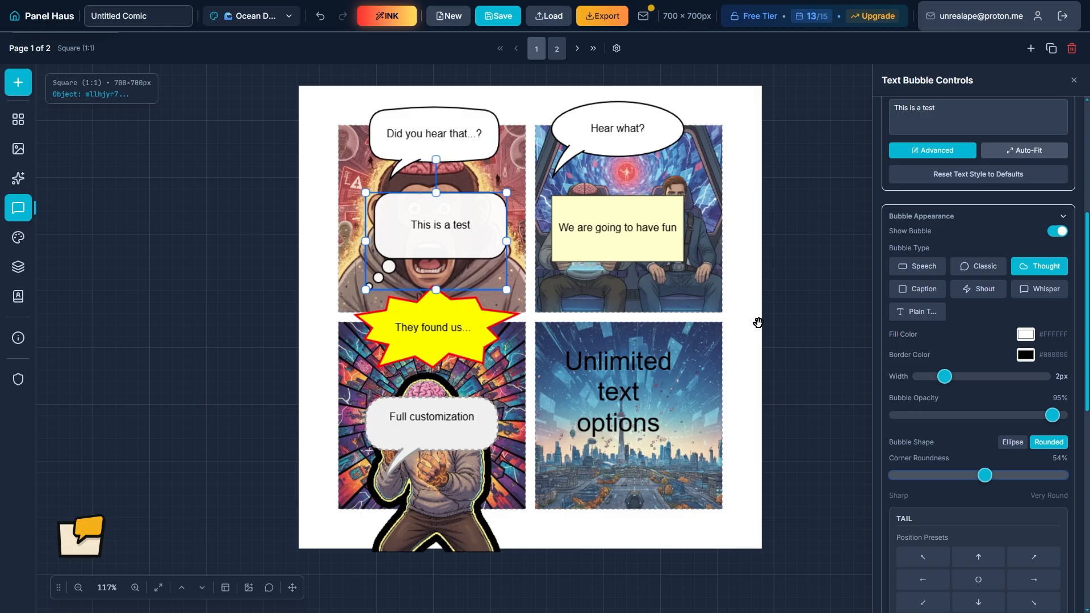
Set the "Did you hear that...?" bubble's tail to length 16%, width 80%, curve -35, tip width 27% and angle 47°.
left_click(433, 140)
scroll(1005, 460, "down", 5)
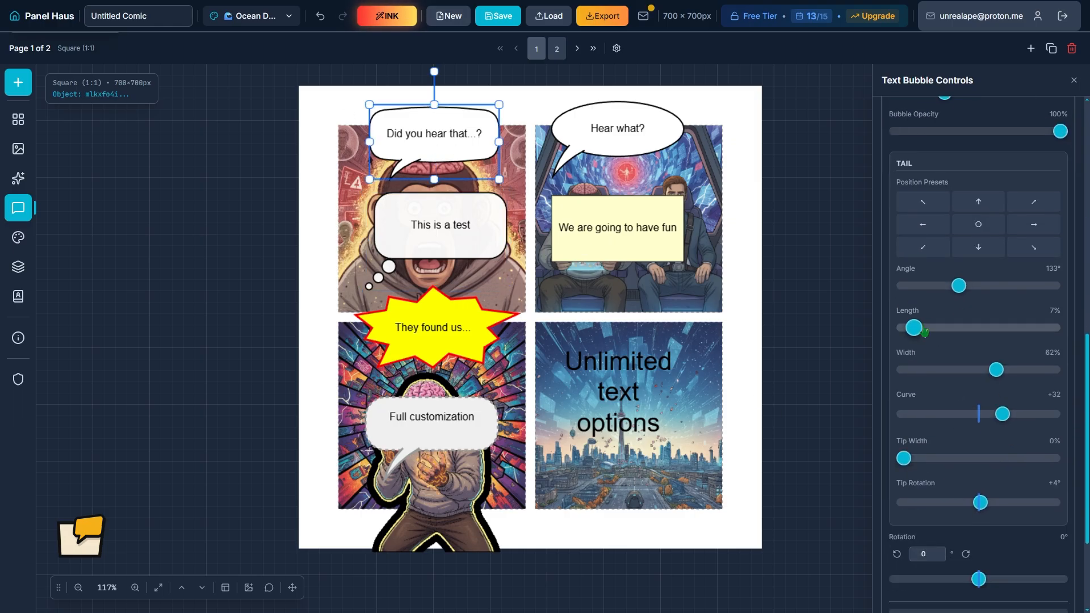
left_click_drag(918, 325, 929, 328)
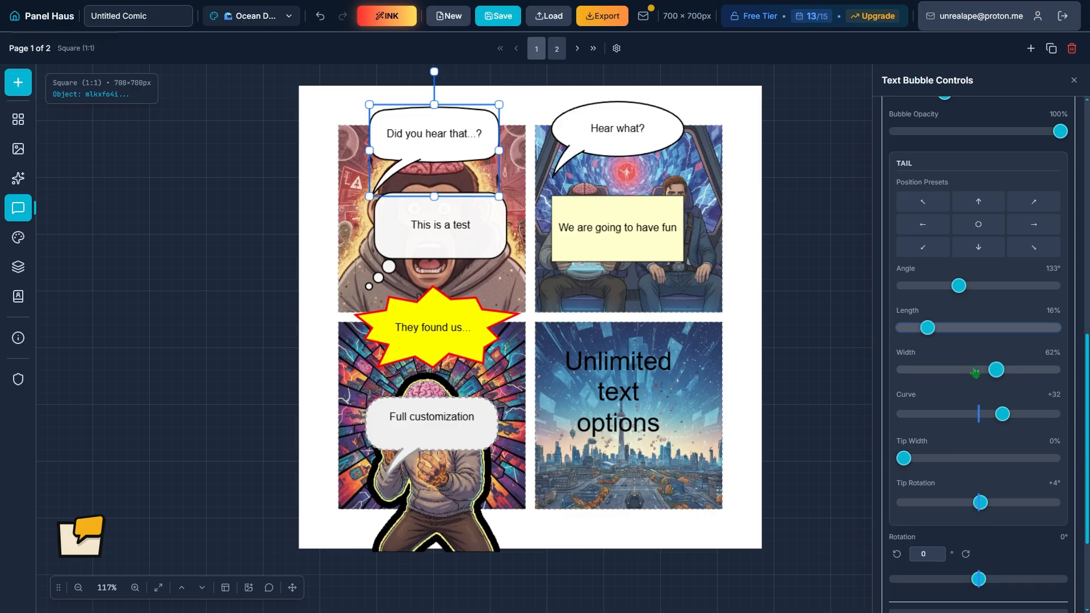
left_click_drag(997, 370, 1023, 369)
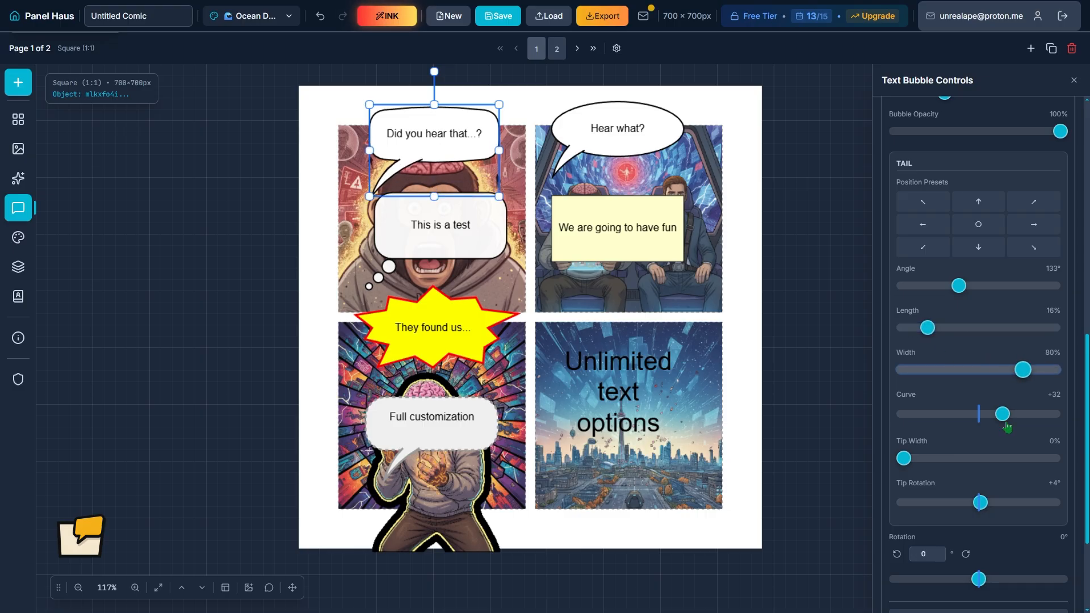
left_click_drag(1003, 414, 951, 418)
left_click_drag(904, 458, 943, 459)
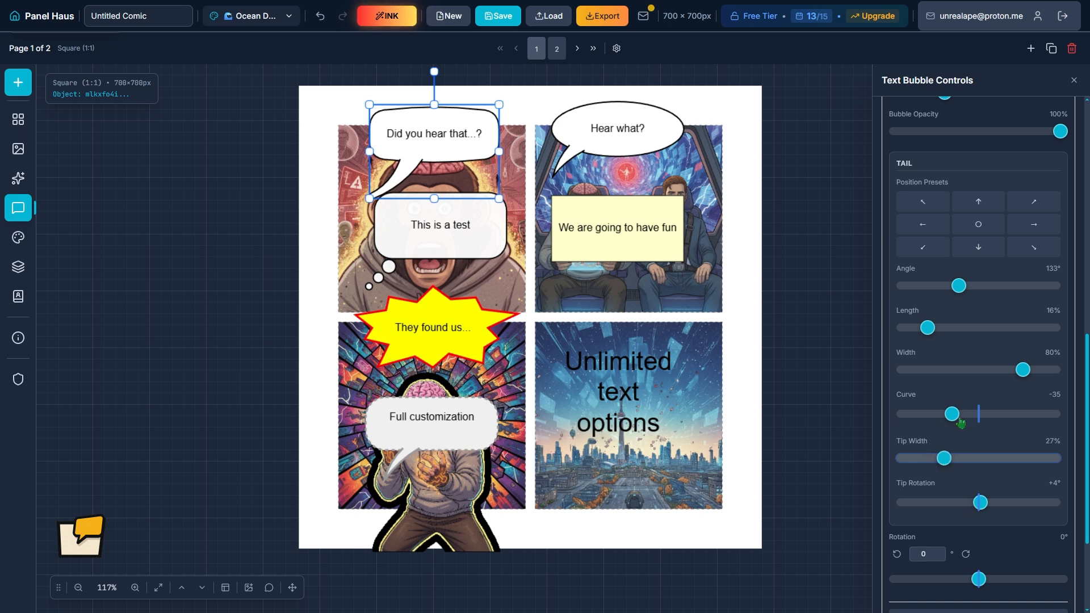
left_click_drag(959, 286, 923, 286)
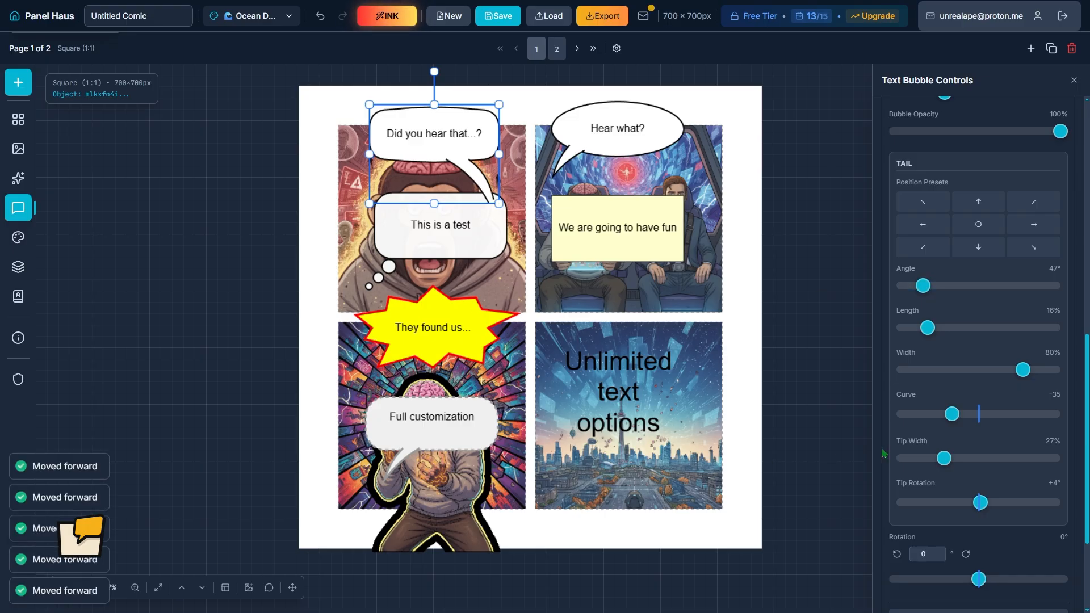
Colour the "Did you hear that...?" bubble with fill #a44141 and border #dfb9b9.
left_click(533, 299)
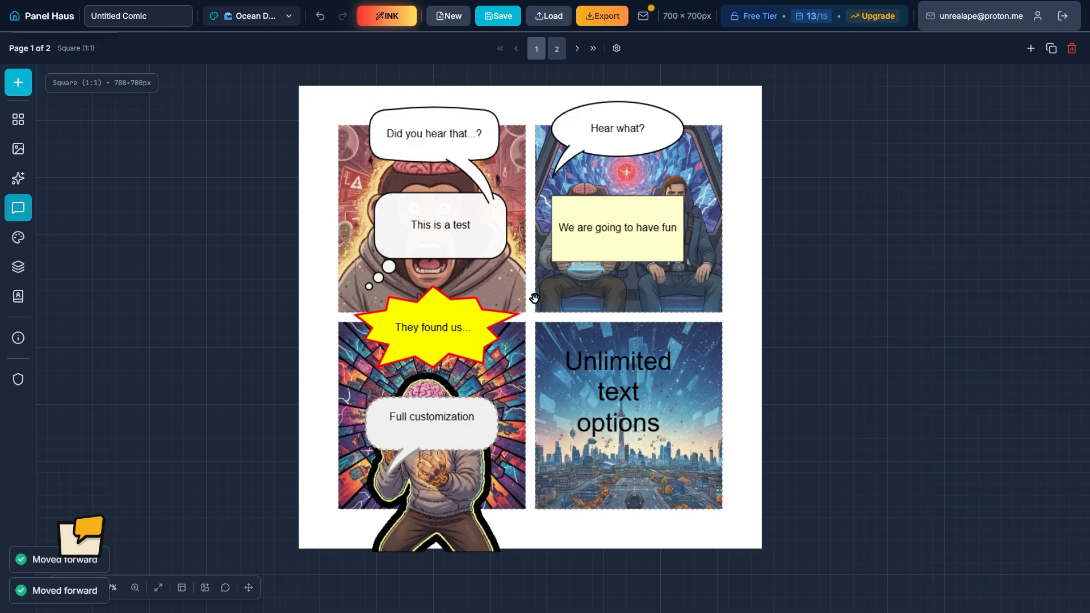
left_click(441, 146)
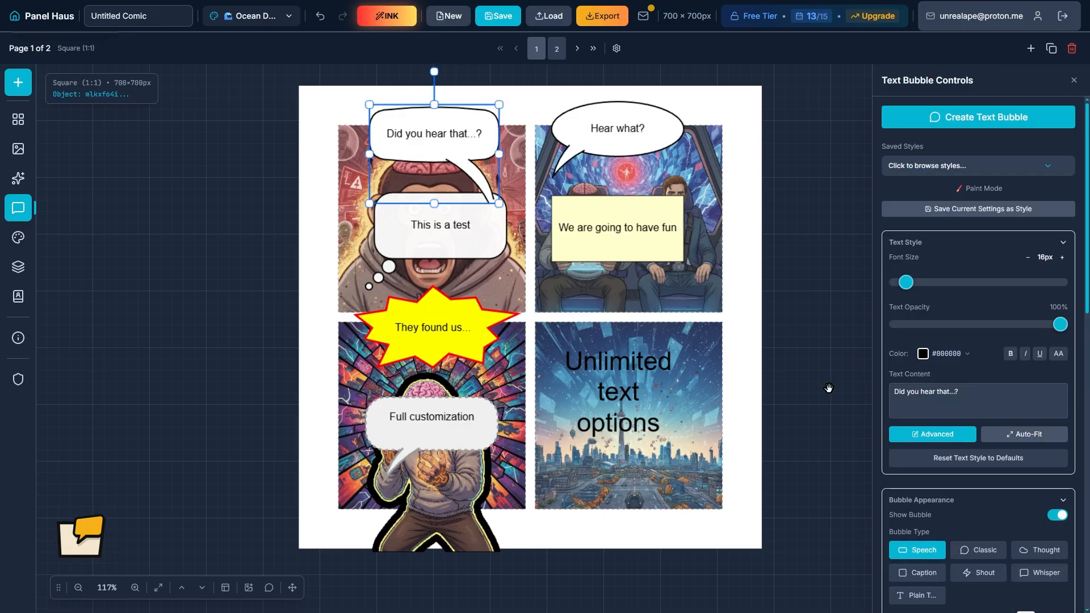
scroll(988, 455, "down", 5)
left_click(1026, 334)
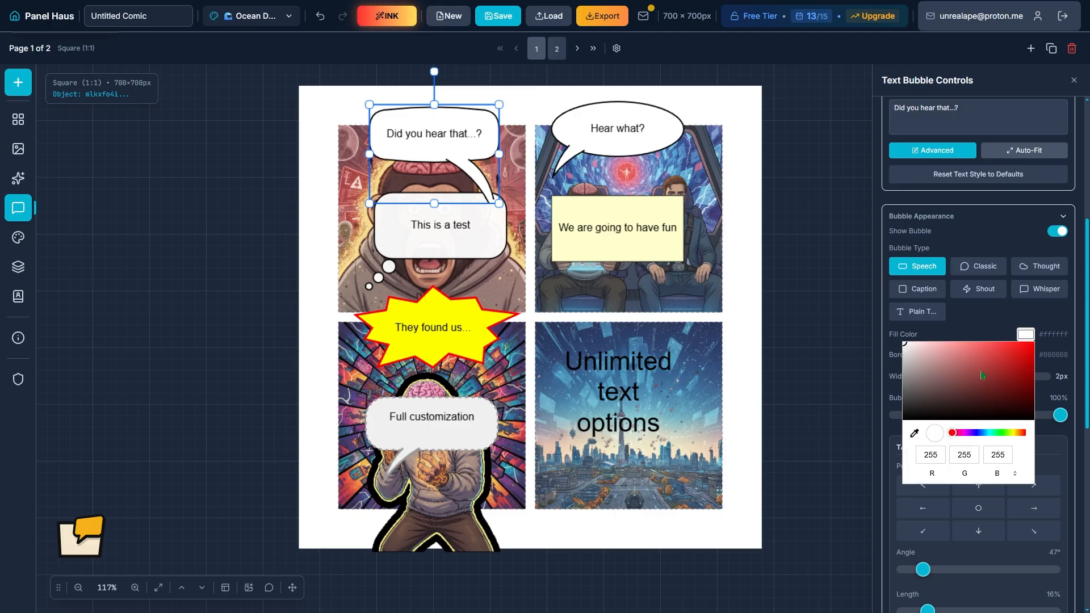
left_click(983, 376)
left_click(992, 333)
left_click(1026, 355)
left_click(929, 377)
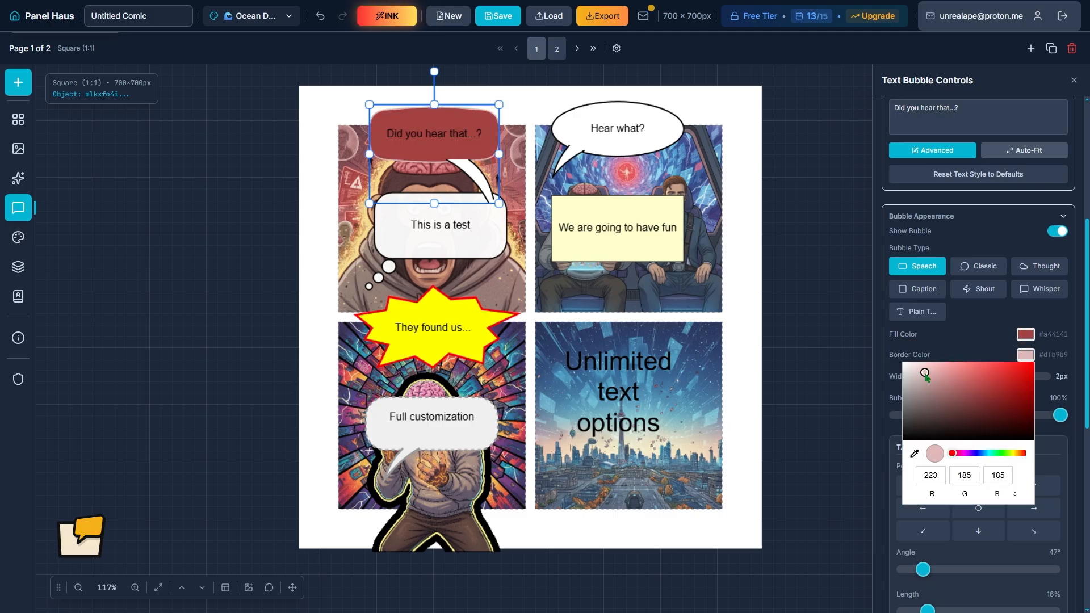
left_click(949, 340)
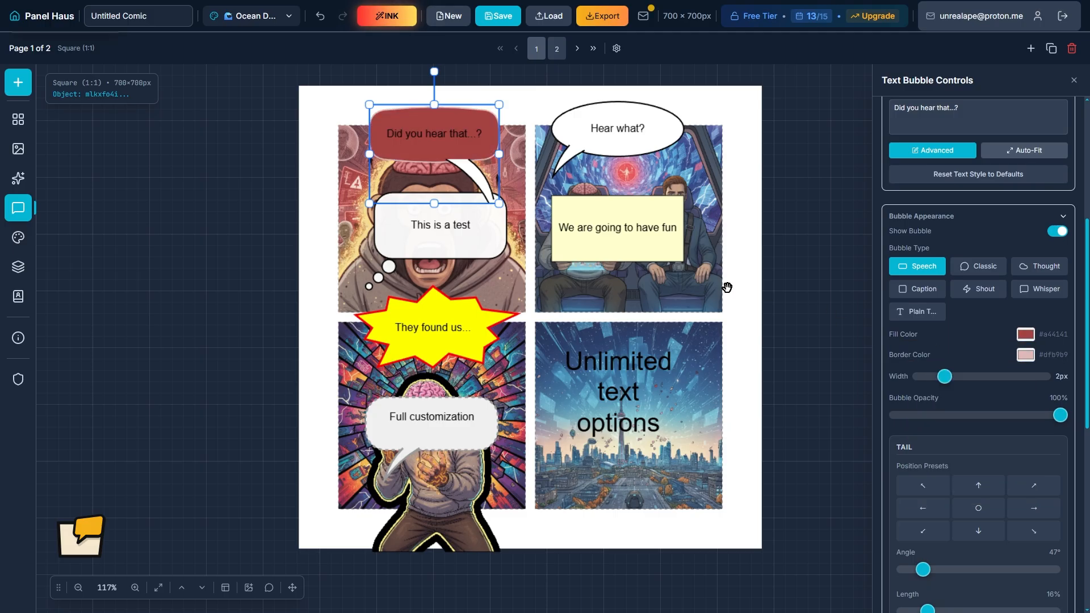
Save the selected bubble's current settings as a reusable style named "new bub".
scroll(947, 403, "up", 4)
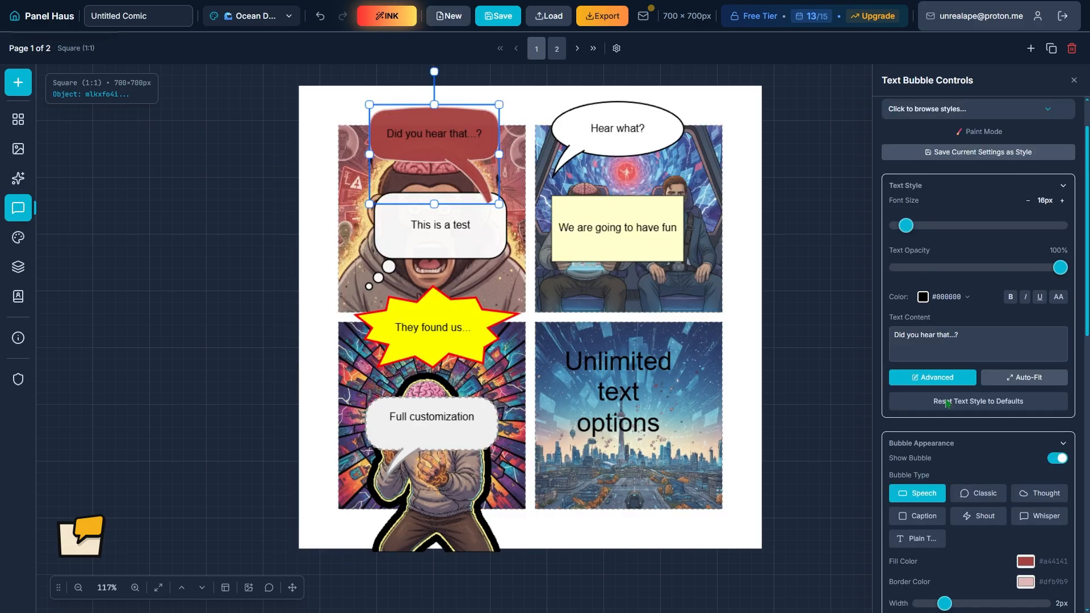
scroll(948, 403, "up", 1)
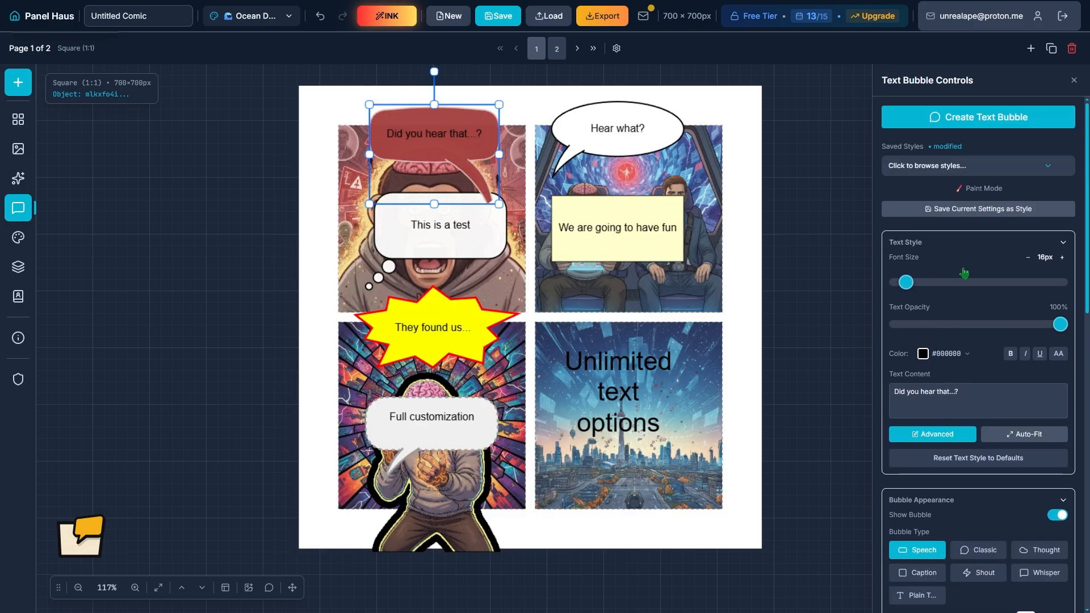
left_click(979, 214)
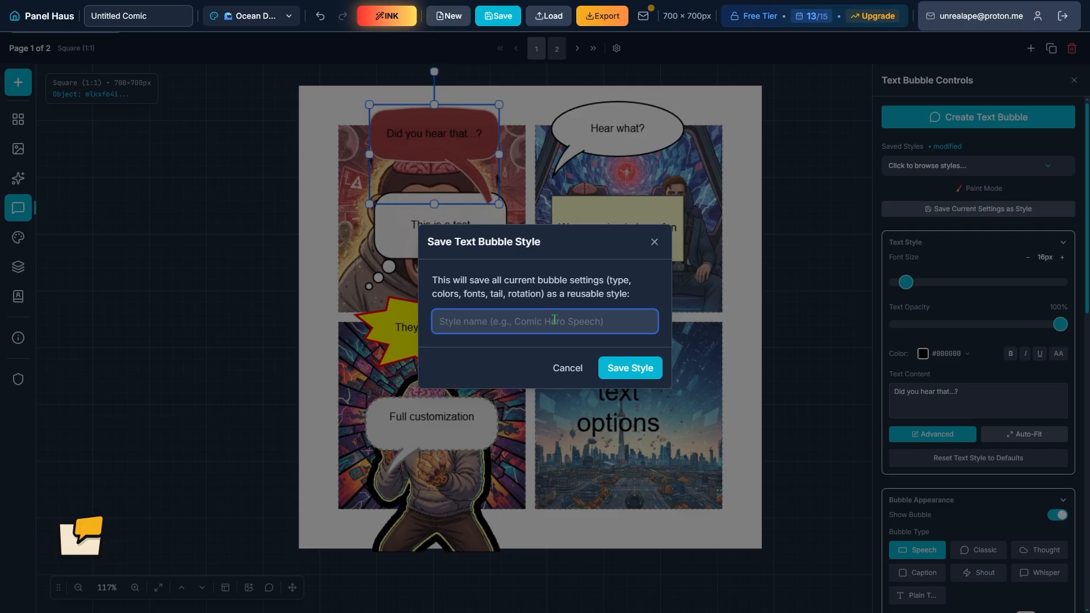
type("new b")
type("ub")
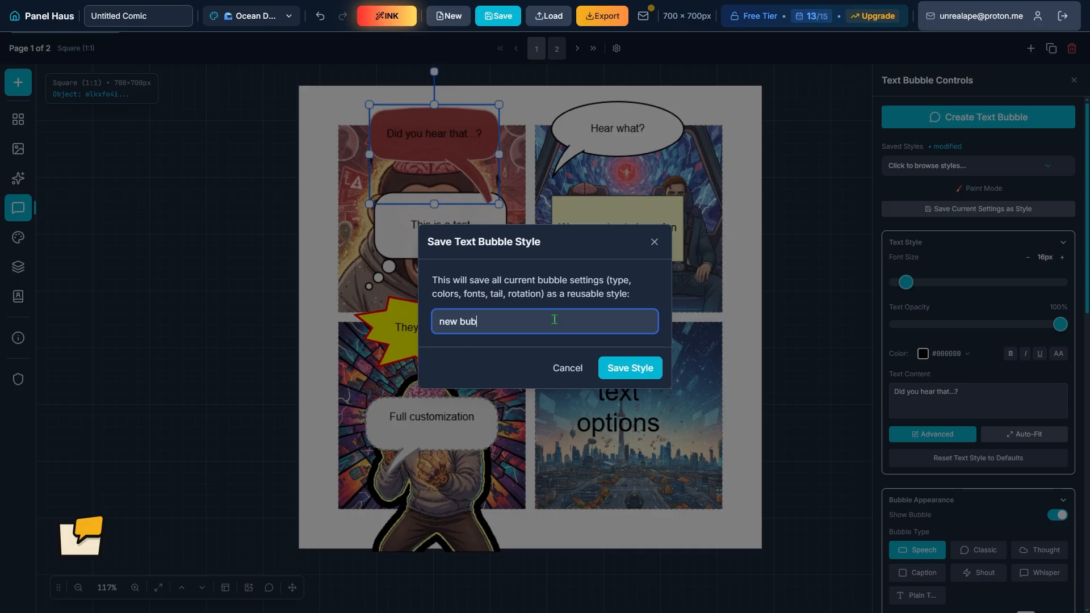
left_click(653, 369)
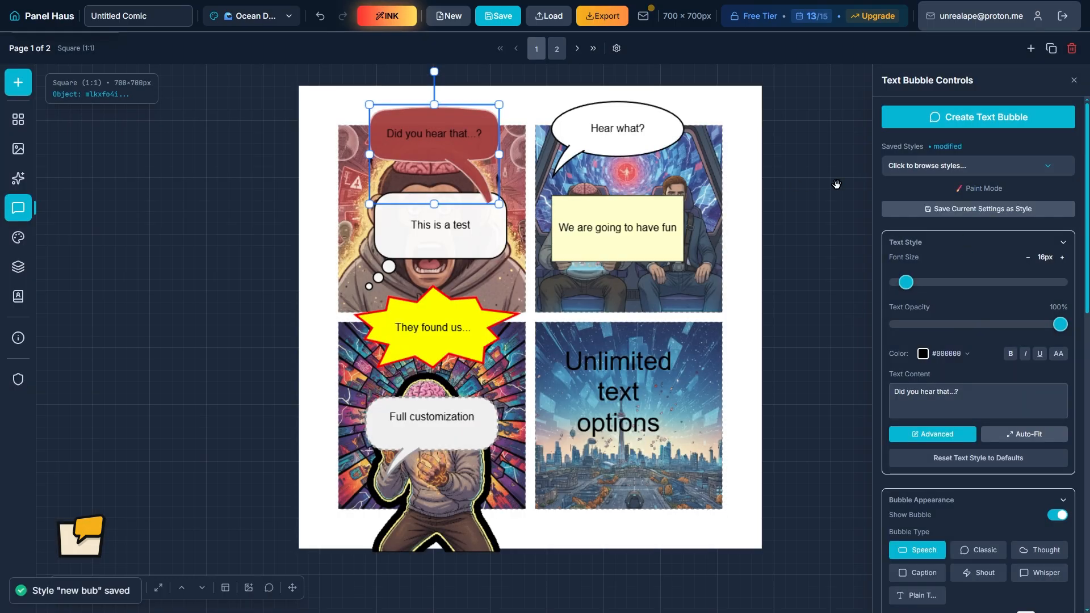
Apply the saved "new bub" style and paint it onto the page's remaining text bubbles, leaving paint mode when done.
left_click(965, 165)
left_click(934, 264)
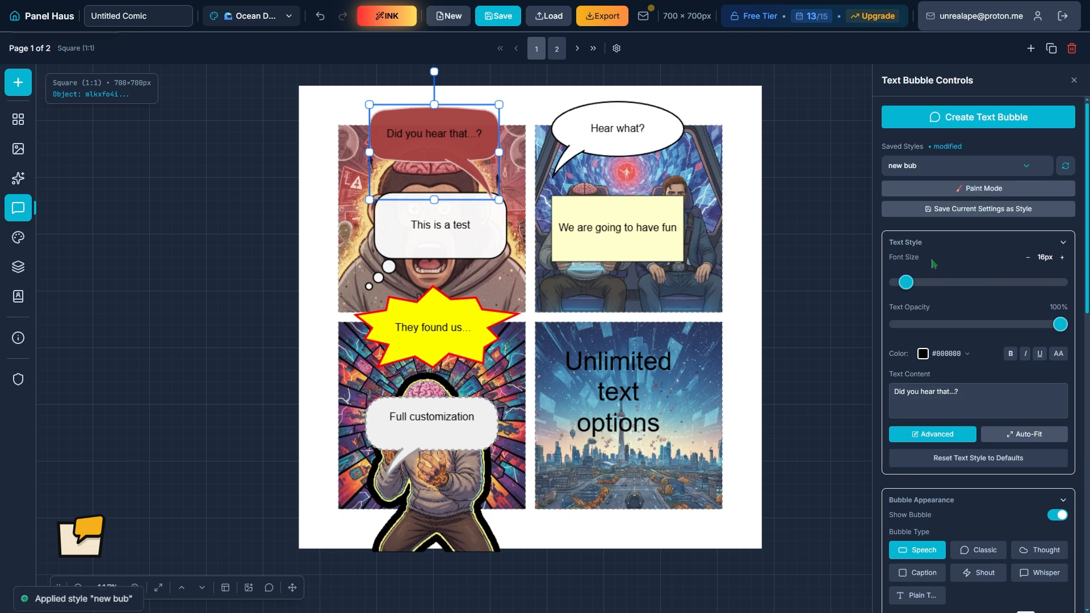
left_click(984, 188)
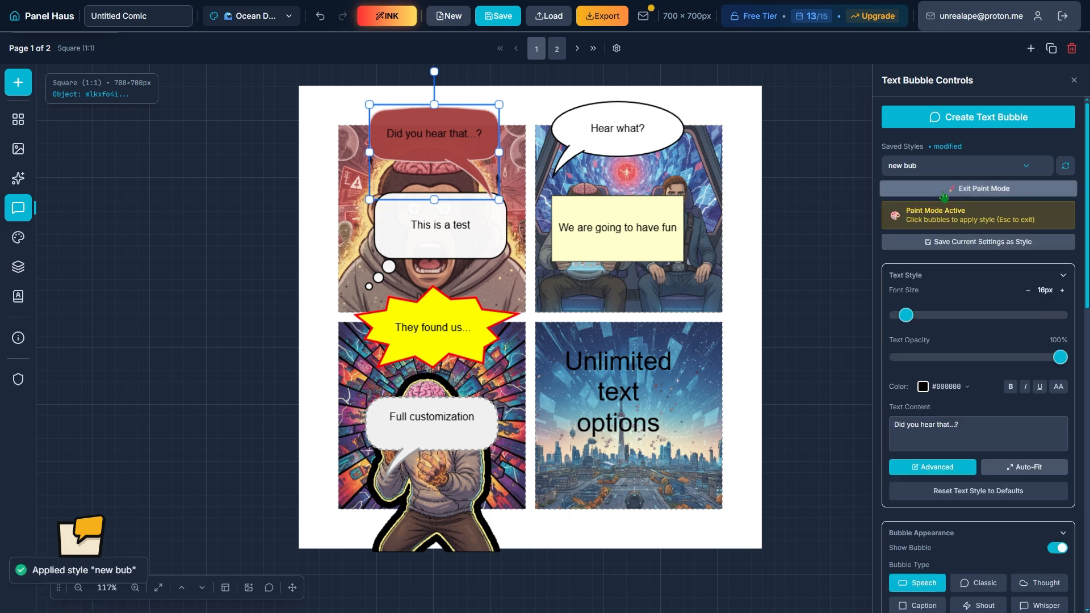
left_click(633, 143)
left_click(568, 227)
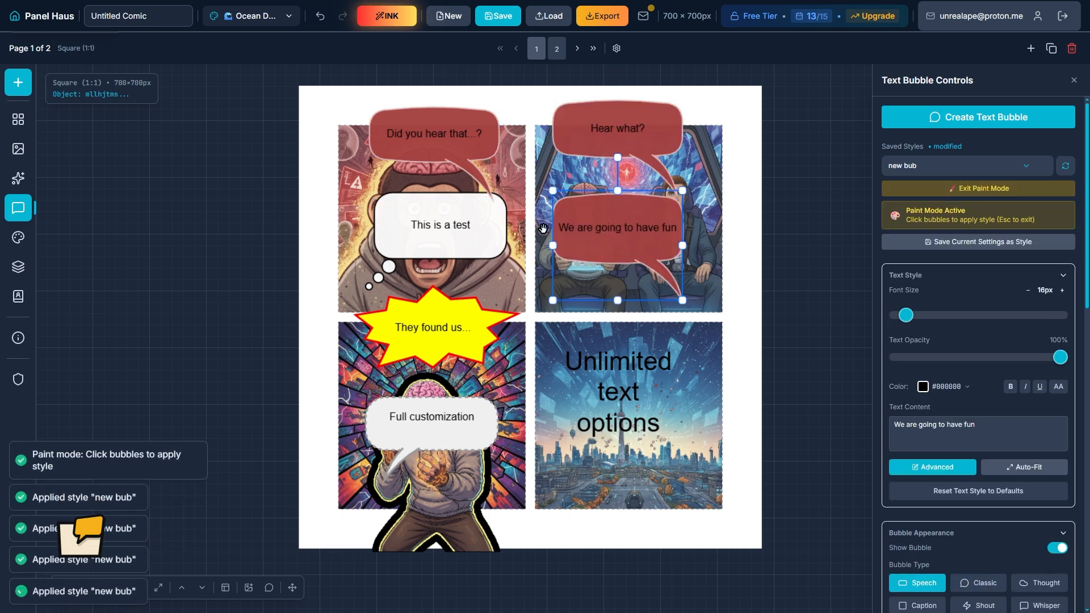
left_click(465, 228)
left_click(449, 335)
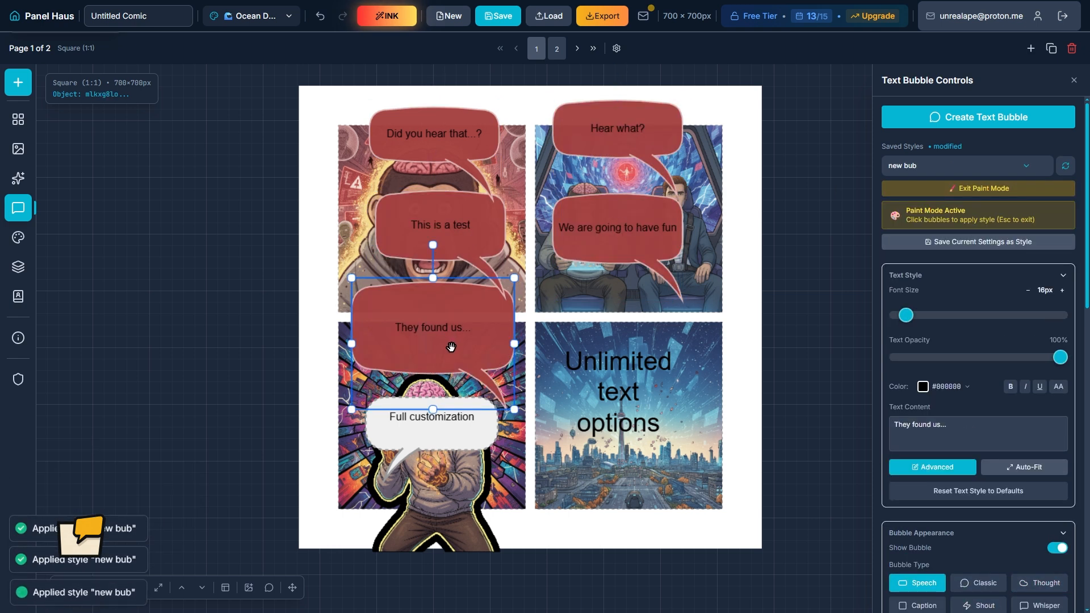
left_click(443, 433)
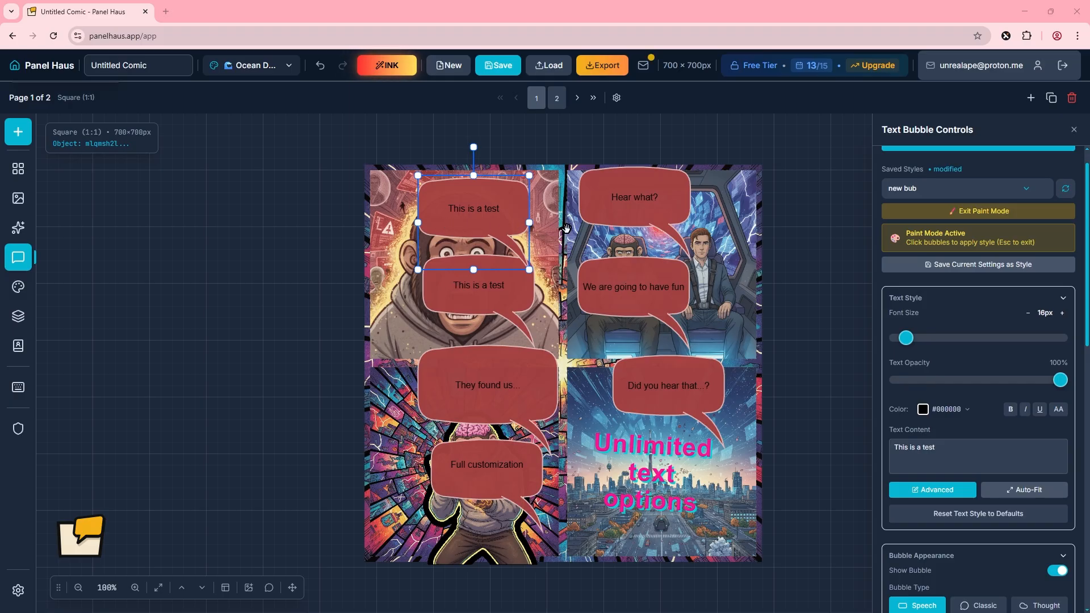
left_click(900, 211)
Open the upper "This is a test" bubble's text for editing and set its font size to 36px.
double_click(514, 229)
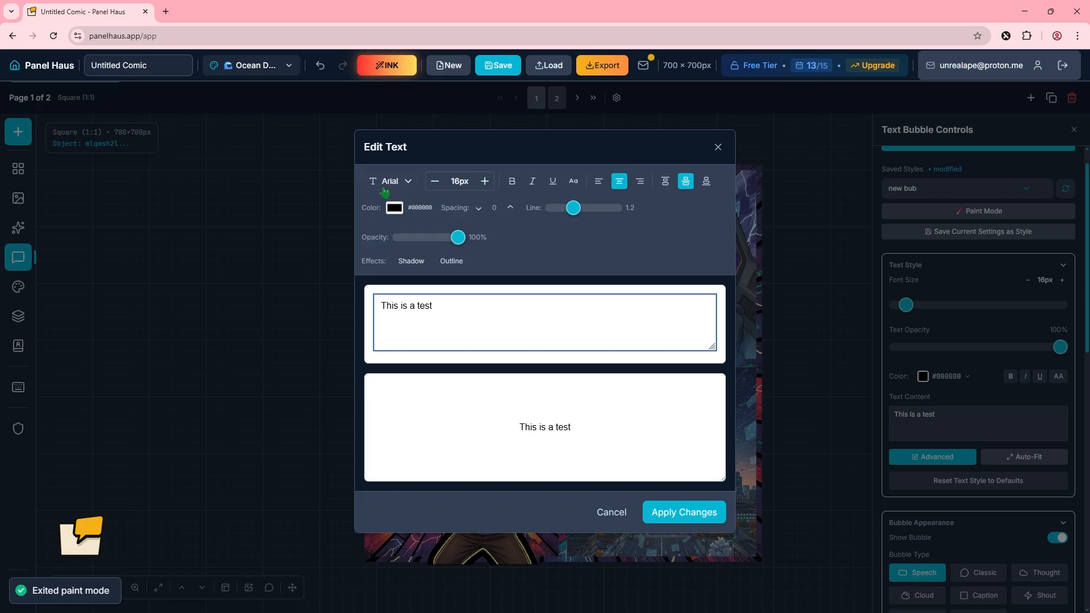
left_click(434, 306)
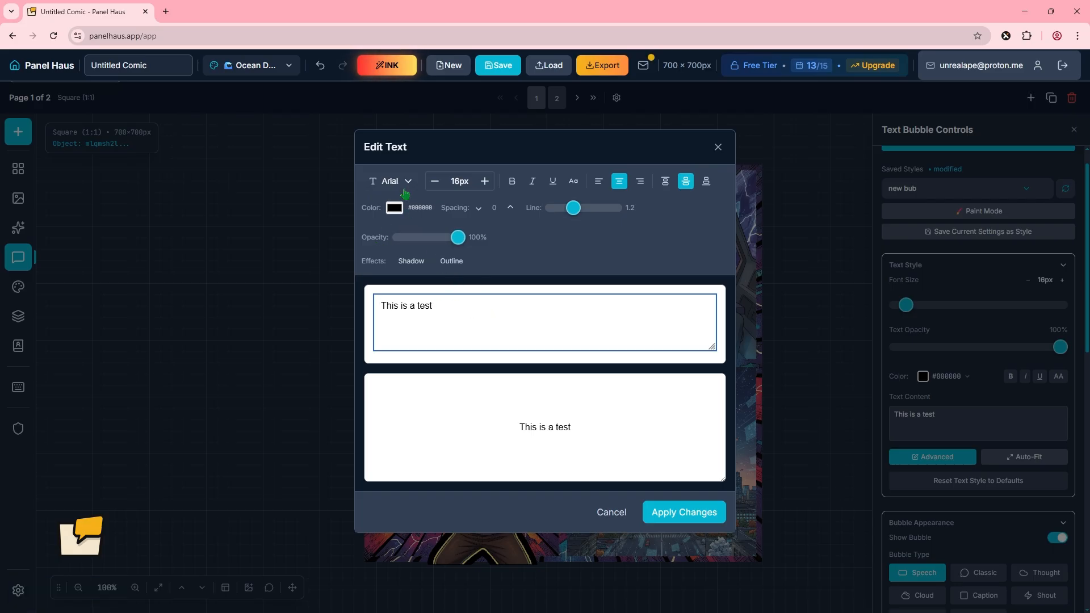
left_click(485, 181)
left_click(486, 181)
left_click(486, 181)
left_click(485, 182)
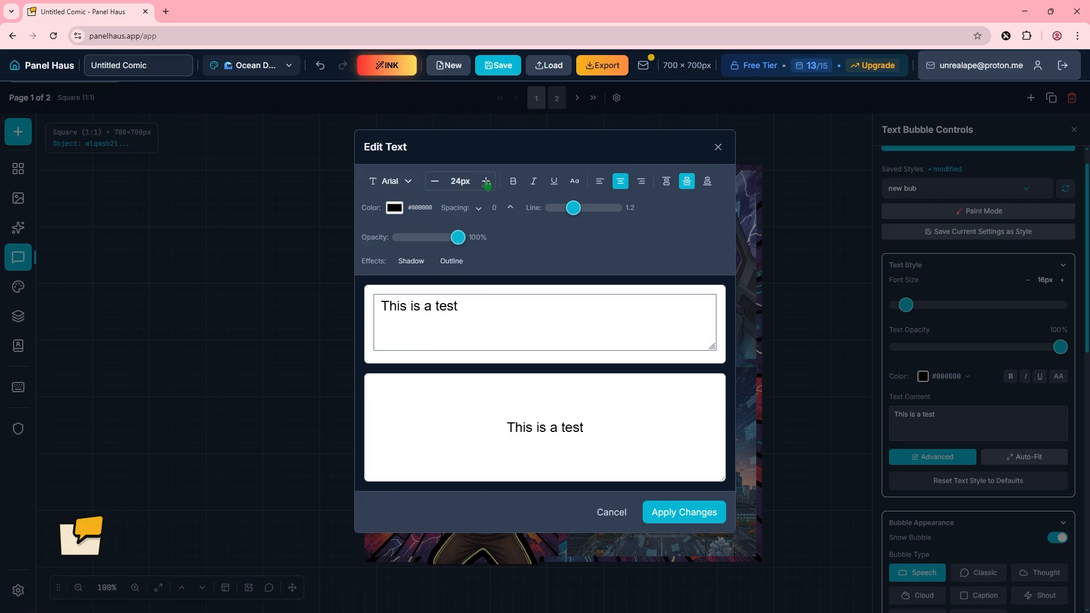
left_click(485, 181)
left_click(485, 181)
left_click(485, 181)
left_click(485, 181)
left_click(485, 181)
left_click(486, 181)
Set the bubble text's font to Bangers.
left_click(390, 181)
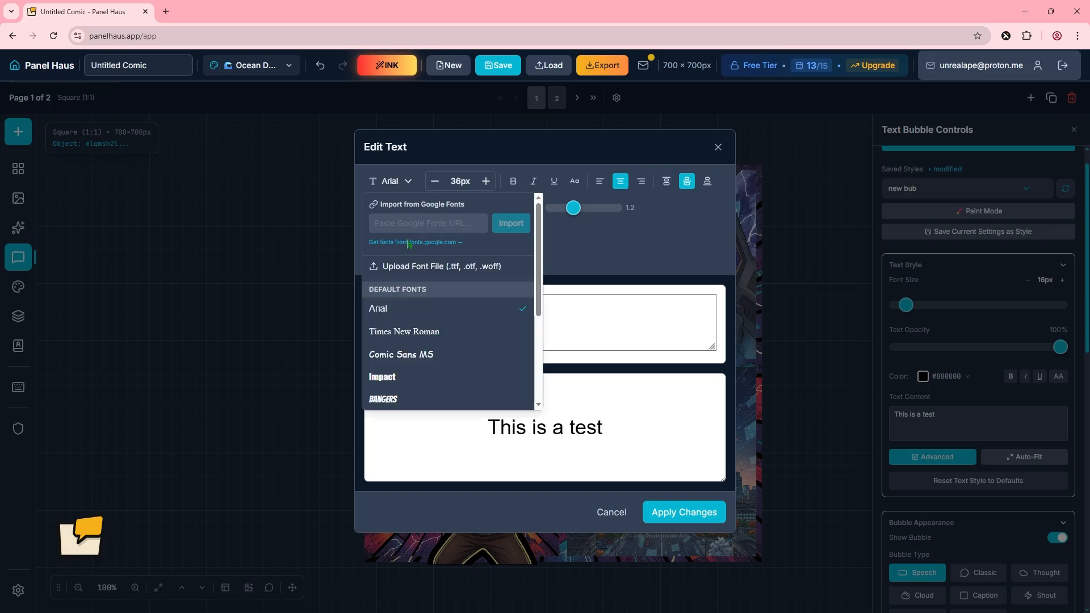
scroll(423, 350, "down", 1)
scroll(423, 350, "down", 2)
left_click(387, 241)
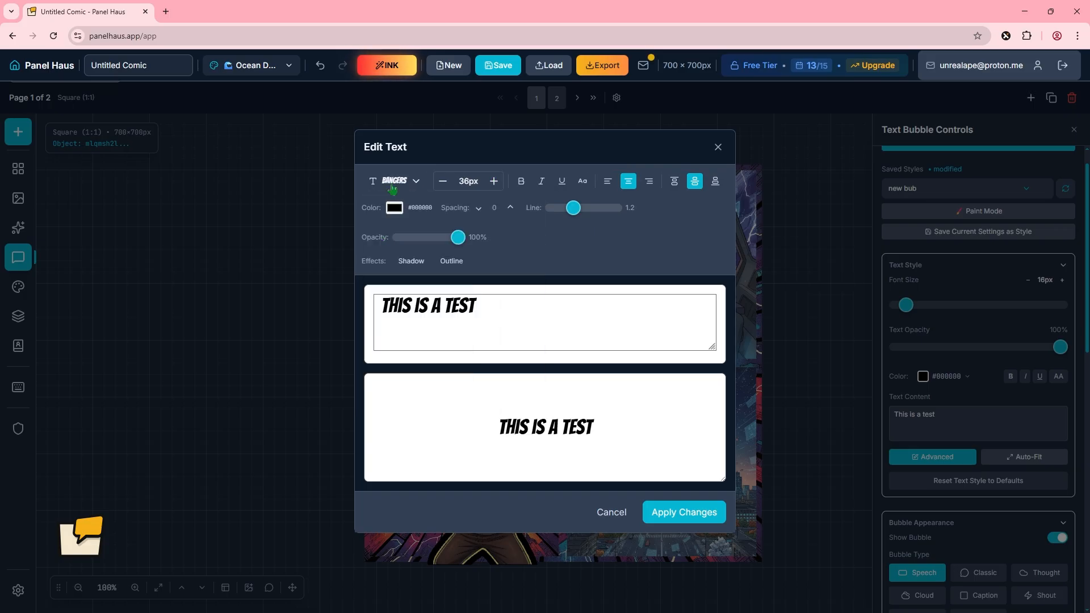
Set the bubble text's font to Indie Flower and its size to 42px.
left_click(411, 186)
scroll(413, 333, "down", 4)
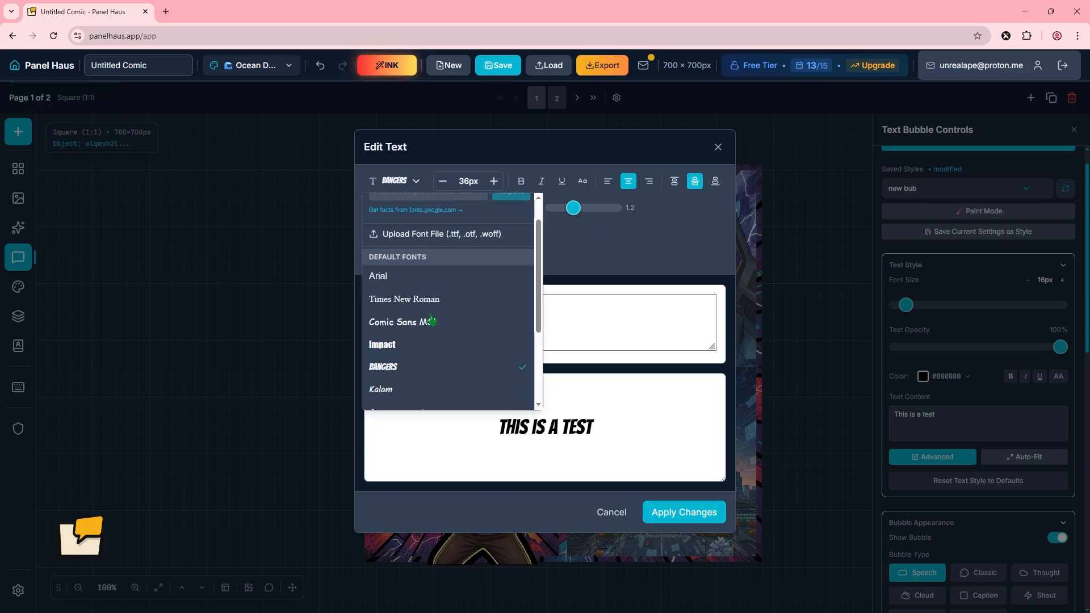
left_click(414, 332)
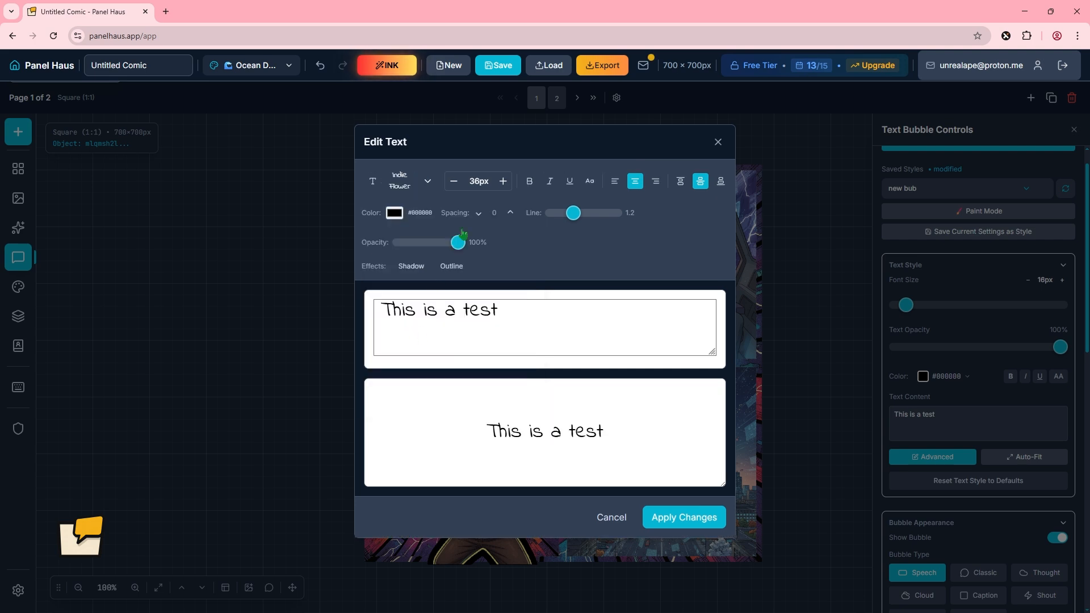
left_click(503, 181)
left_click(503, 181)
left_click(503, 181)
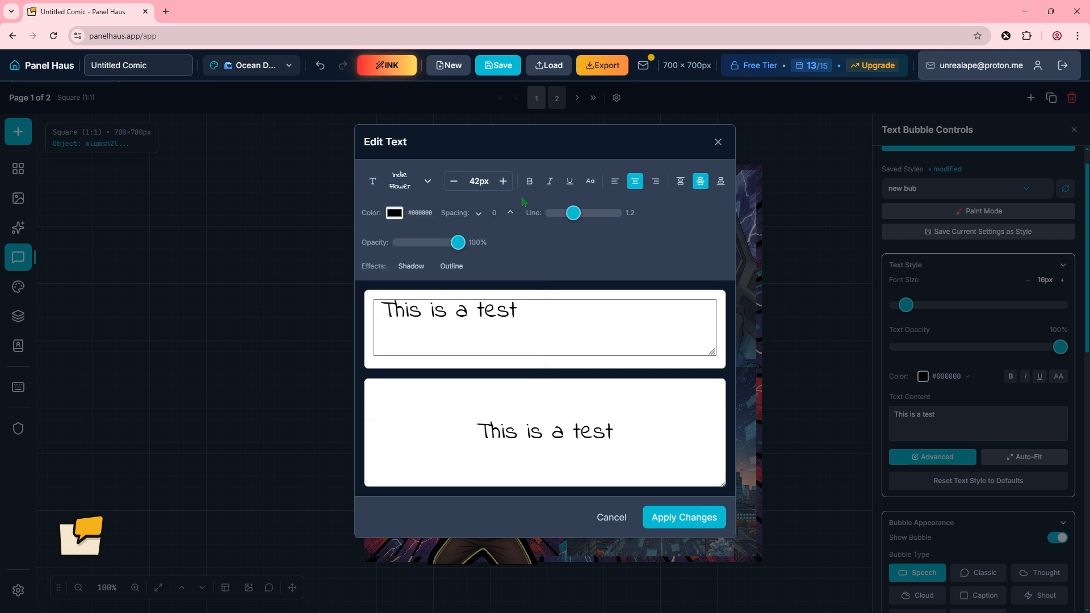
left_click(427, 181)
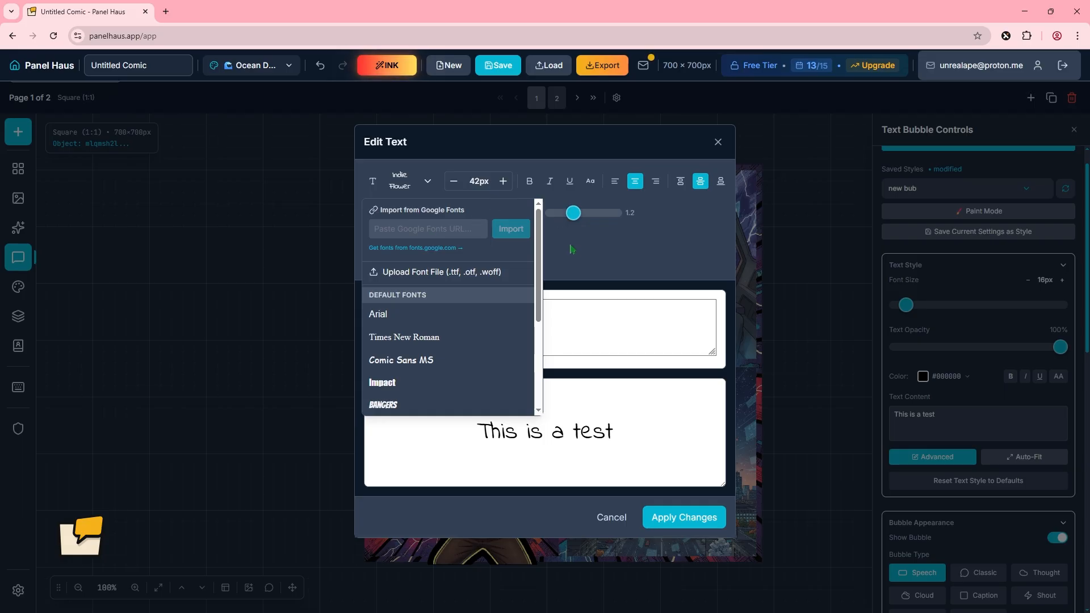
left_click(413, 184)
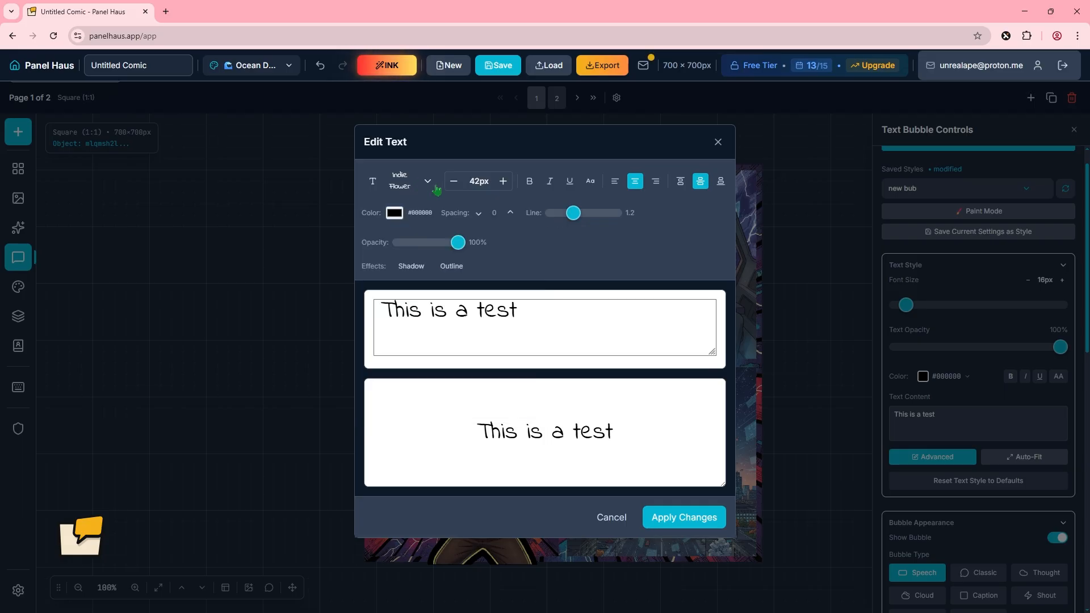
Make the bubble text bold, italic, underlined and all caps.
left_click(532, 187)
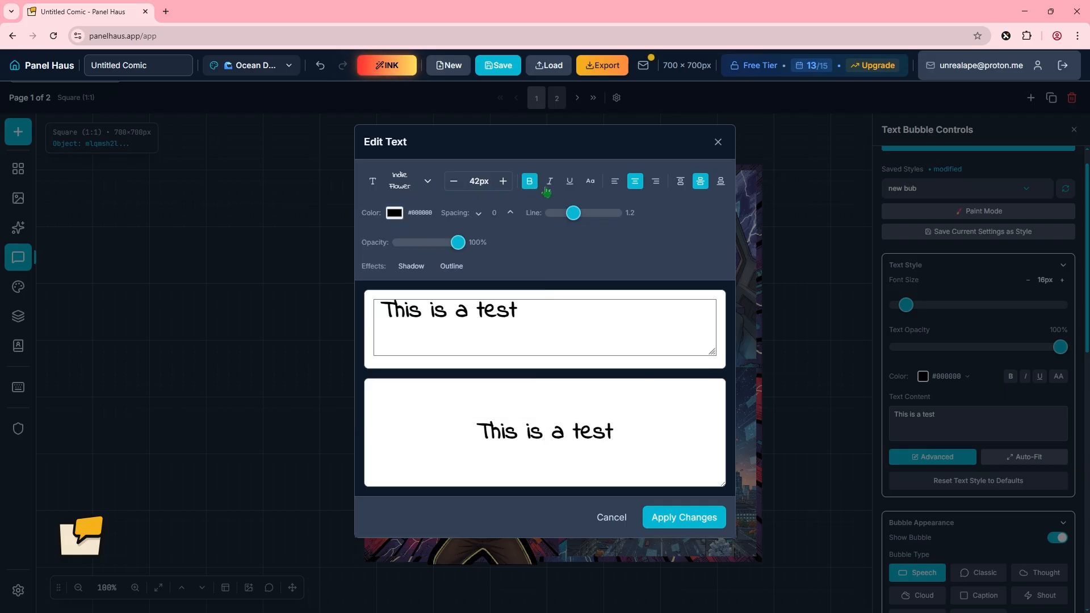
left_click(548, 187)
left_click(569, 186)
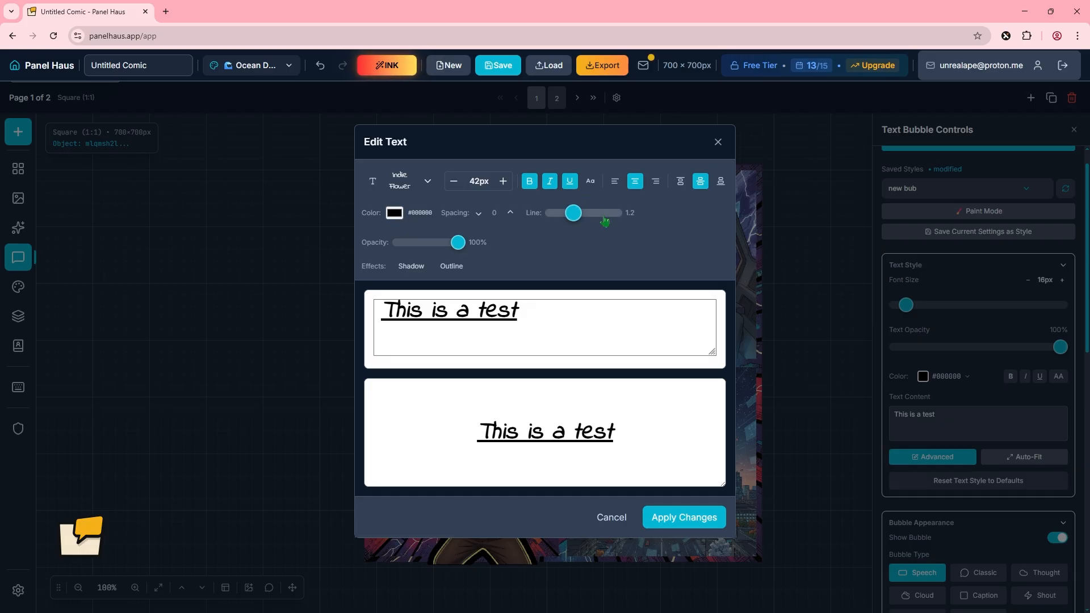
left_click(591, 181)
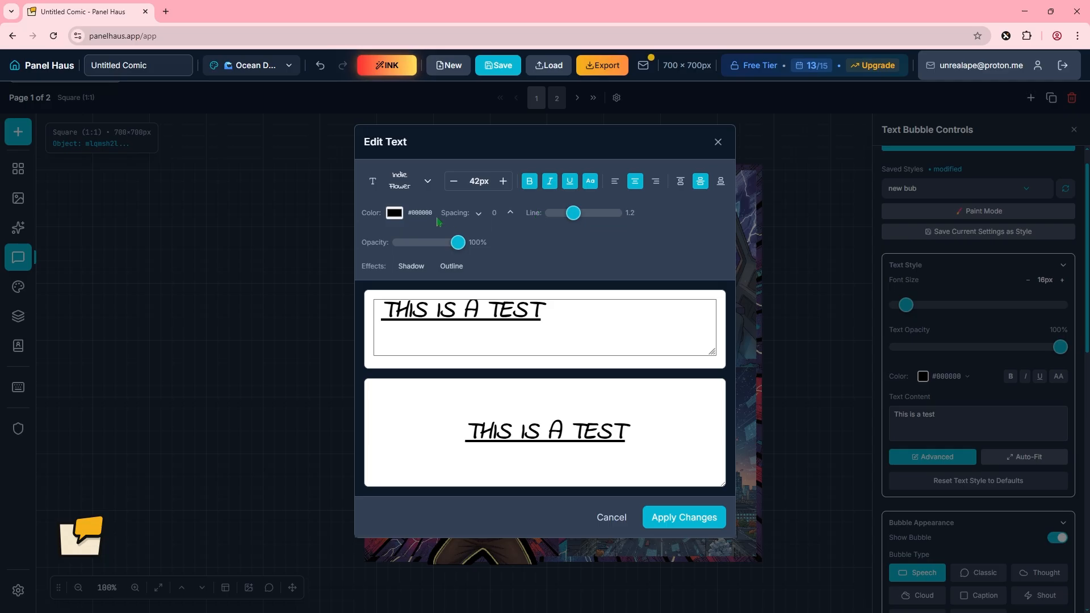
Set the bubble text's colour to dark red, #7D1C1C.
left_click(396, 214)
left_click(487, 260)
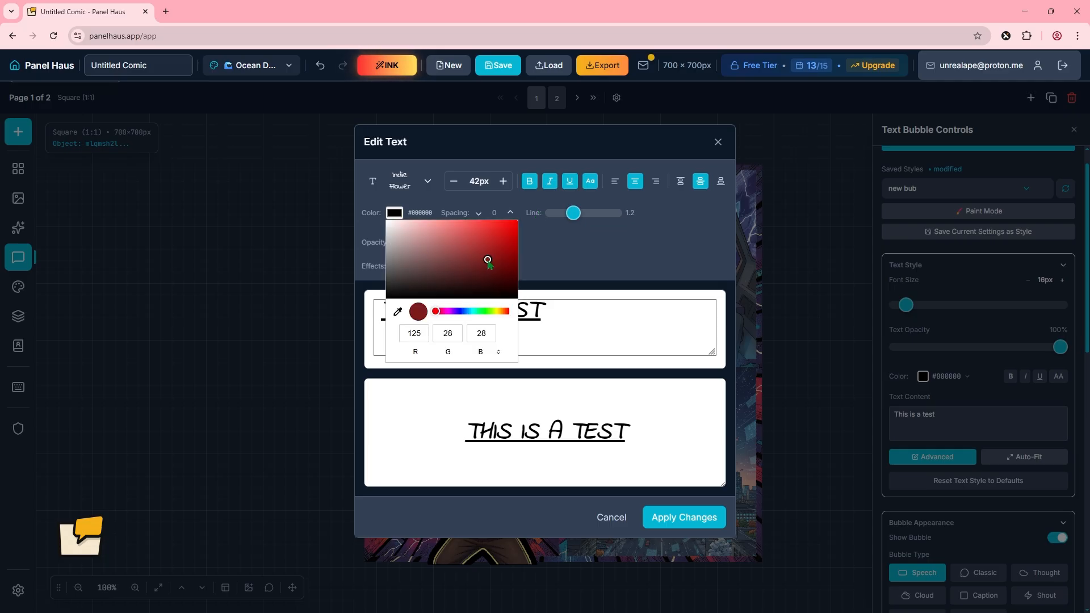
left_click(540, 250)
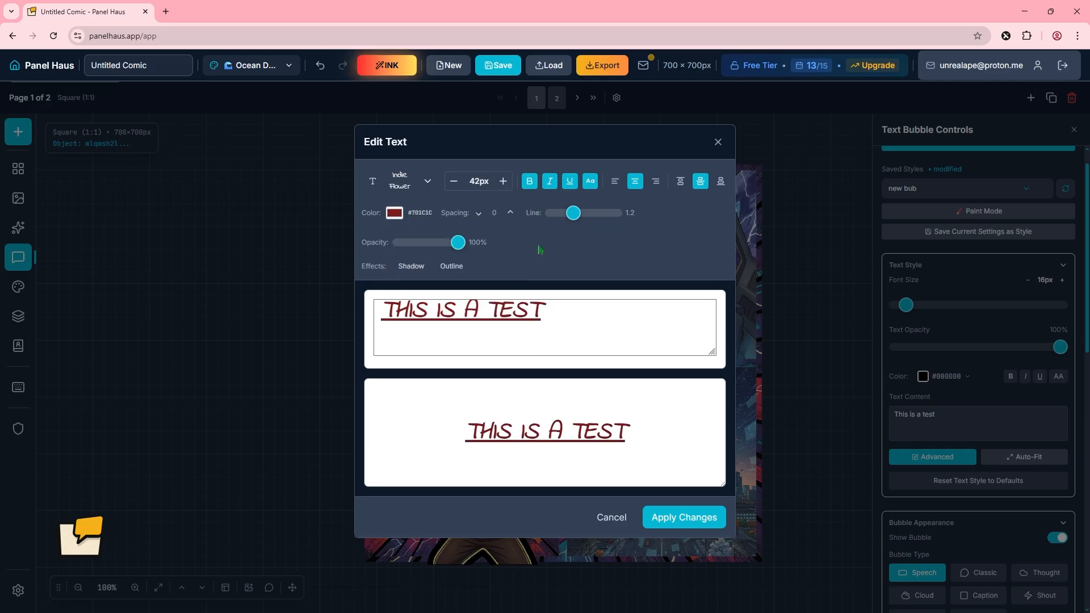
Try a letter spacing of -1.5 on the bubble text, reset it to 0, and test the line spacing.
left_click(479, 215)
left_click(479, 215)
left_click(479, 215)
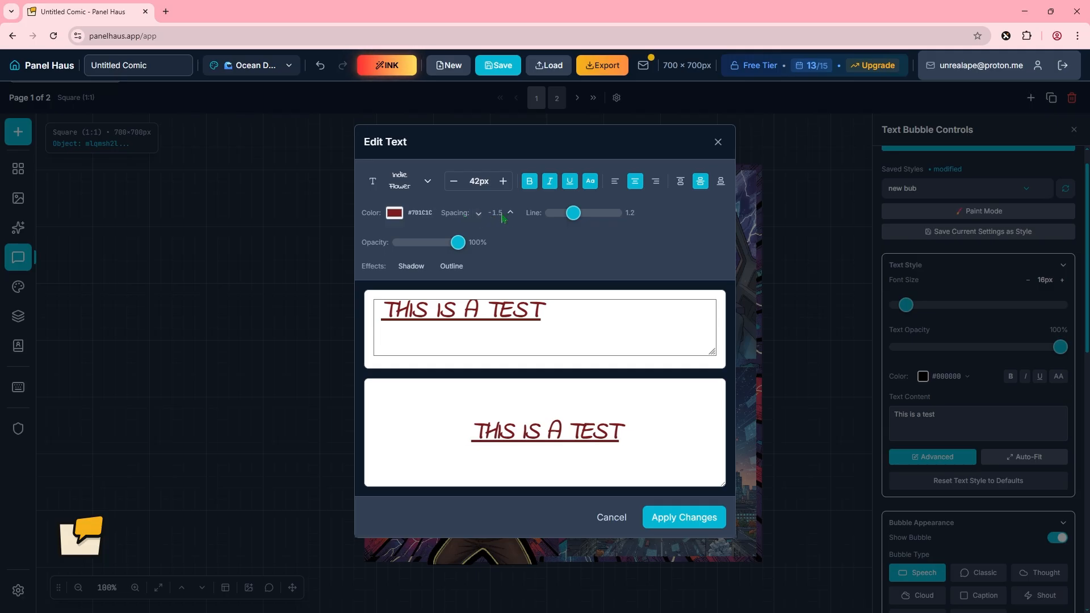
left_click(506, 216)
left_click(505, 216)
left_click(505, 215)
mouse_move(573, 213)
left_mouse_down()
mouse_move(604, 214)
mouse_move(557, 214)
mouse_move(573, 213)
left_mouse_up()
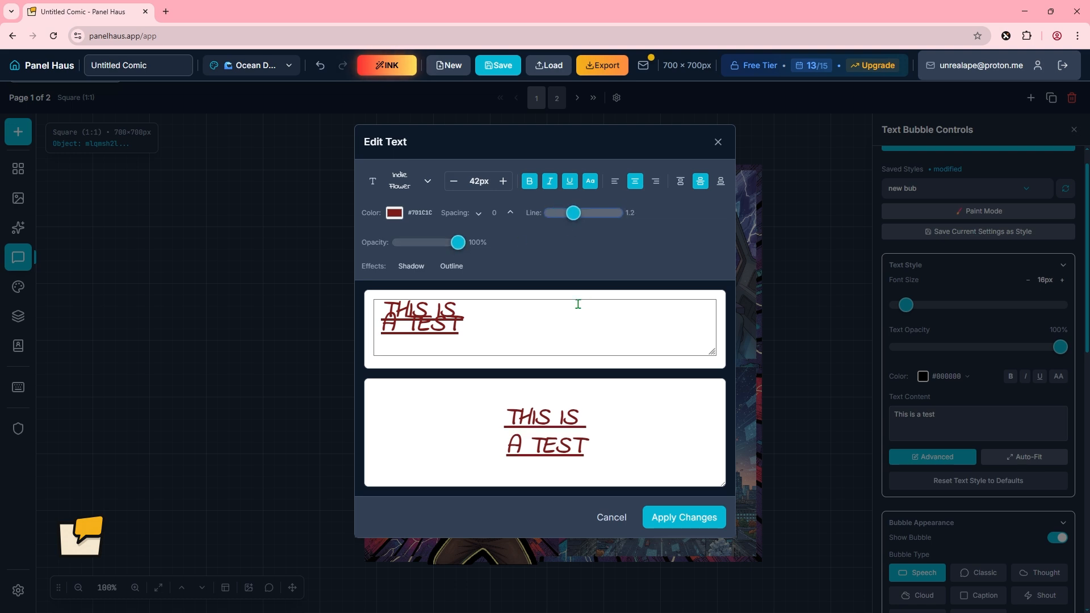
Show the text shadow and outline settings and add a black outline of width 2 above the text.
left_click(412, 267)
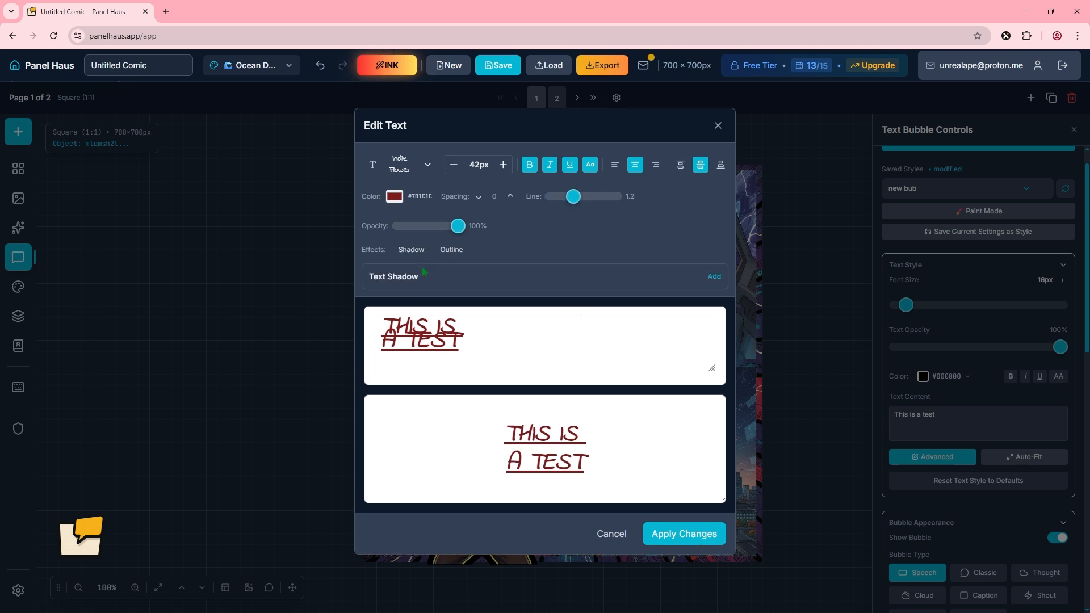
left_click(453, 251)
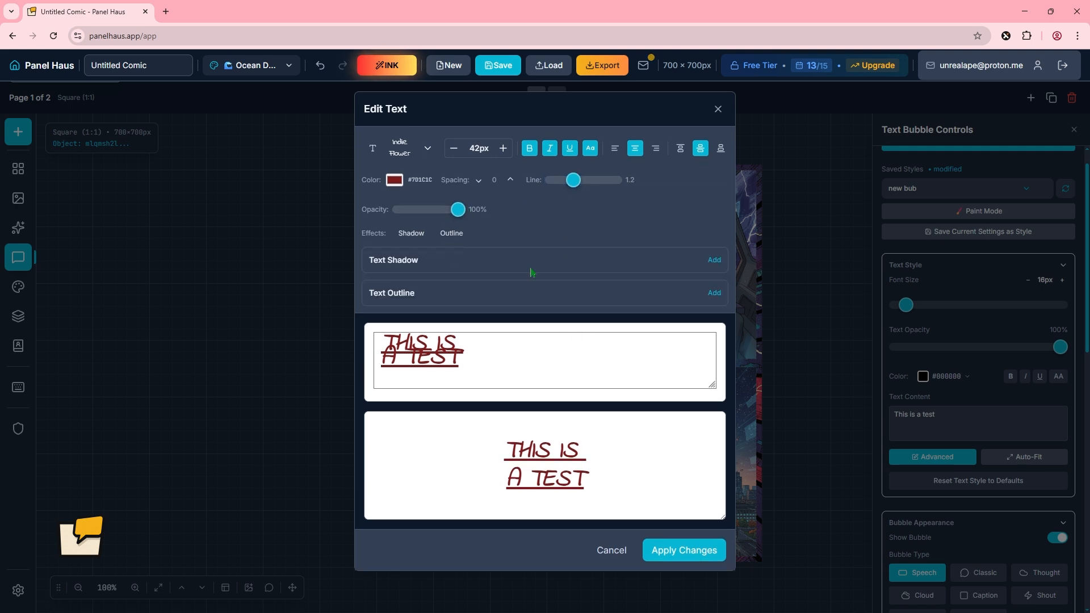
left_click(714, 293)
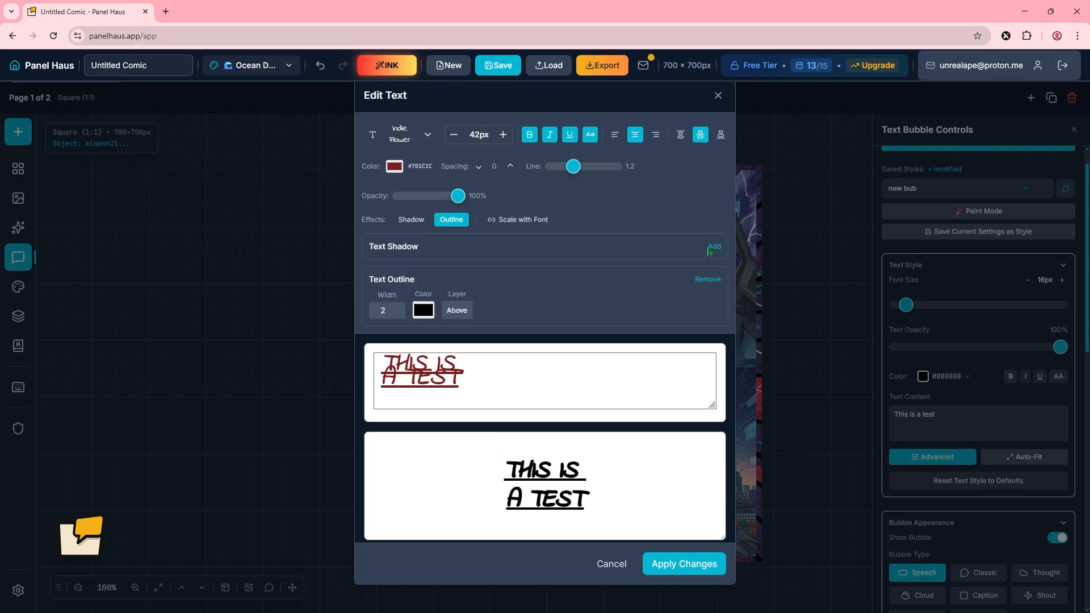
Add an olive-yellow text shadow with X 2, Y 2 and blur 4, and apply the text changes to the bubble.
left_click(713, 248)
left_click(495, 277)
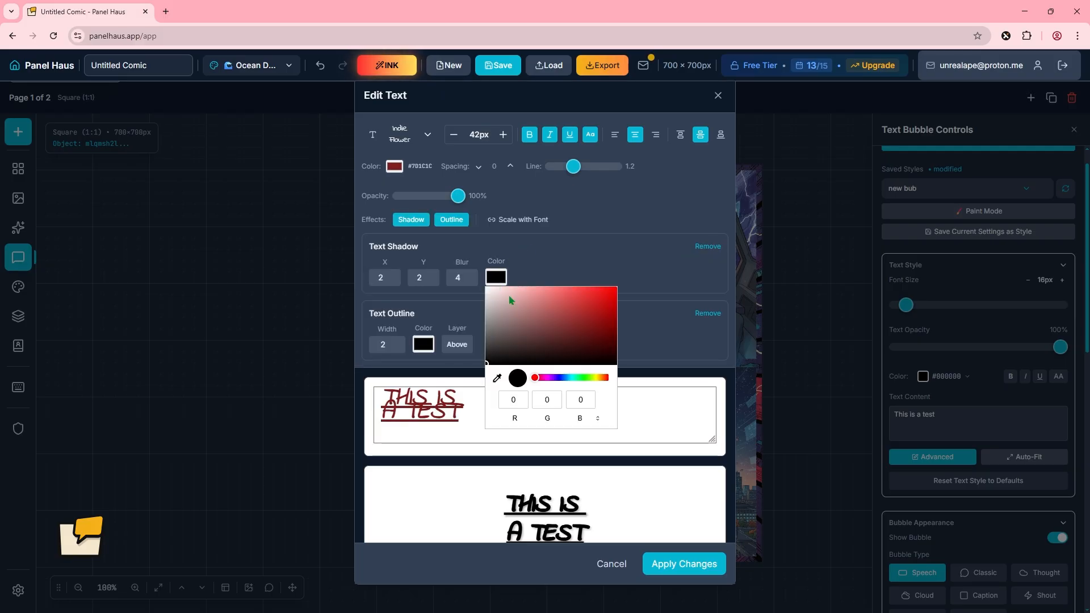
left_click(598, 378)
left_click(590, 332)
left_click(660, 314)
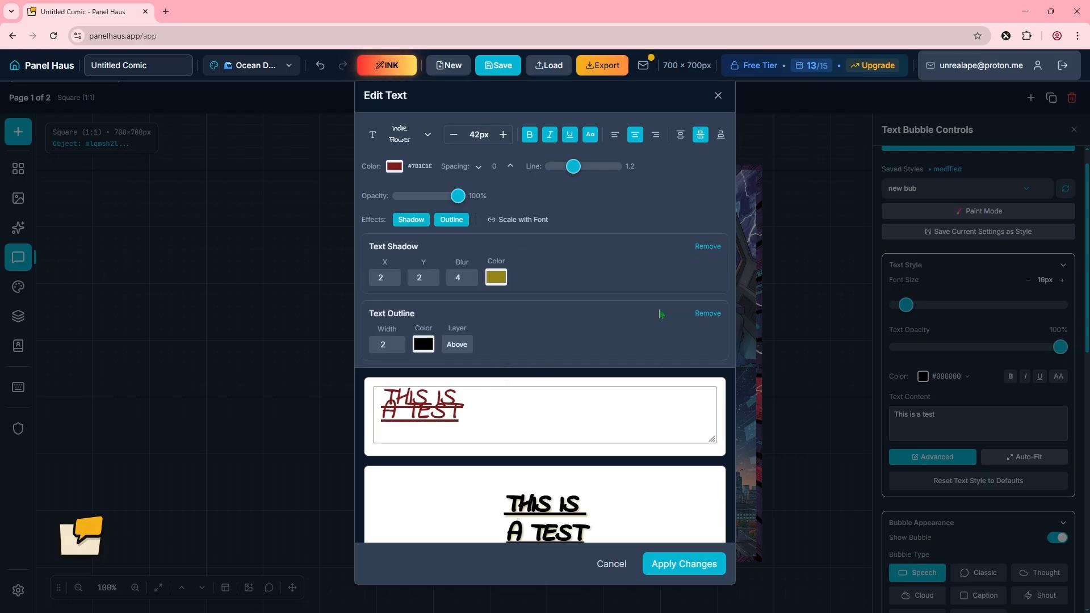
left_click(686, 564)
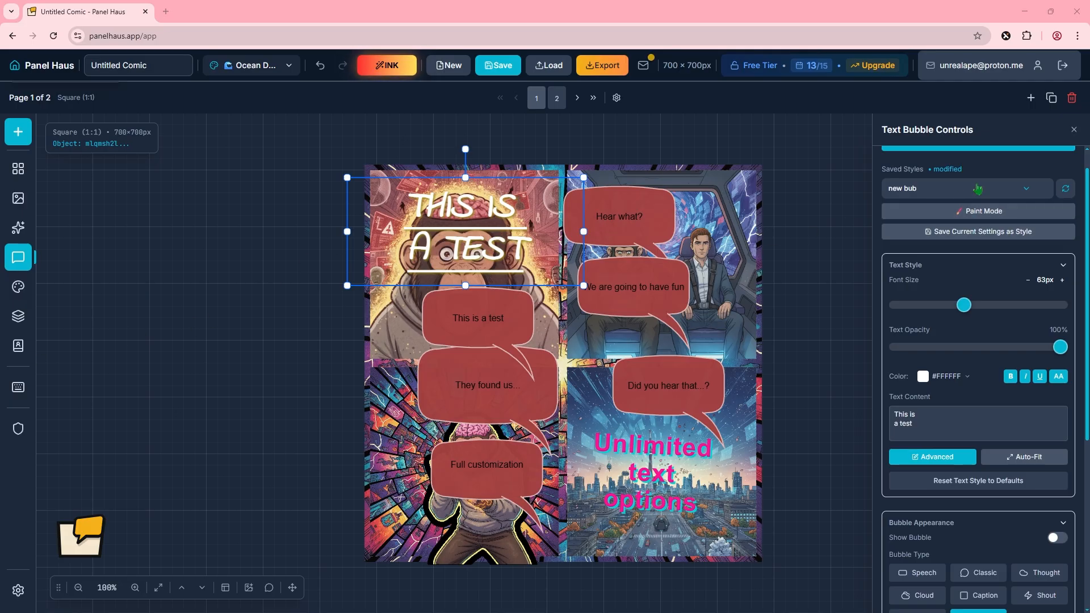
Browse the list of saved bubble styles for the selected "This is a test" text.
left_click(976, 189)
scroll(1029, 377, "down", 8)
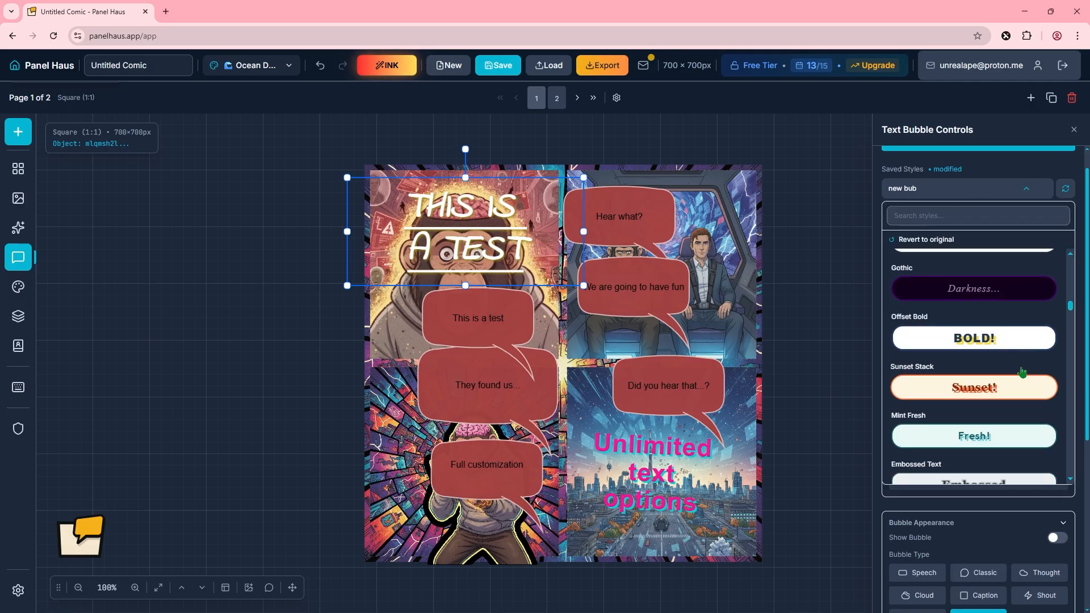
scroll(1020, 365, "down", 10)
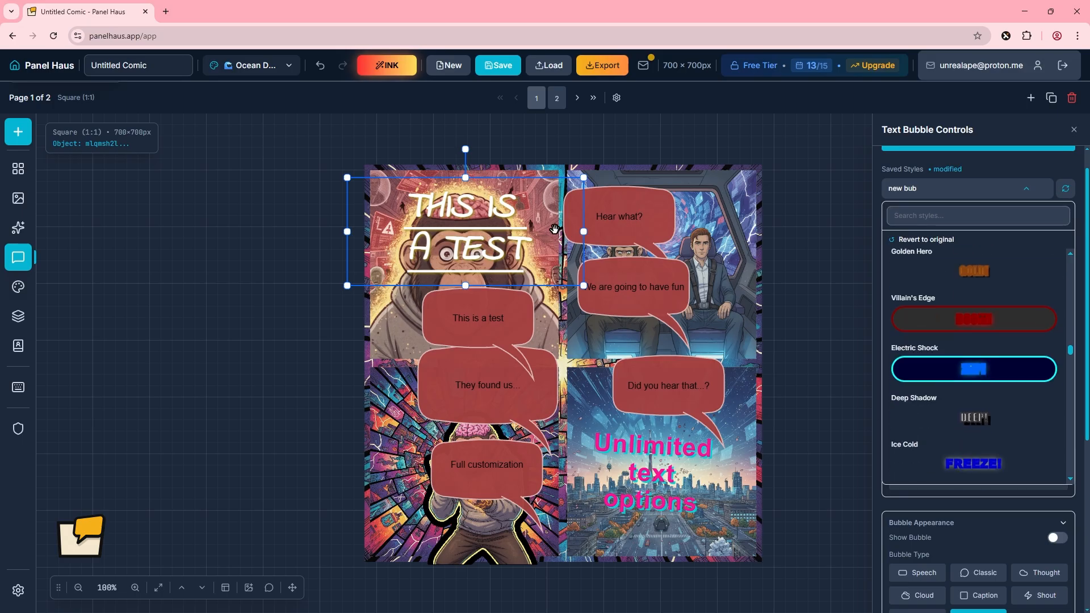
left_click(538, 219)
left_click(614, 219)
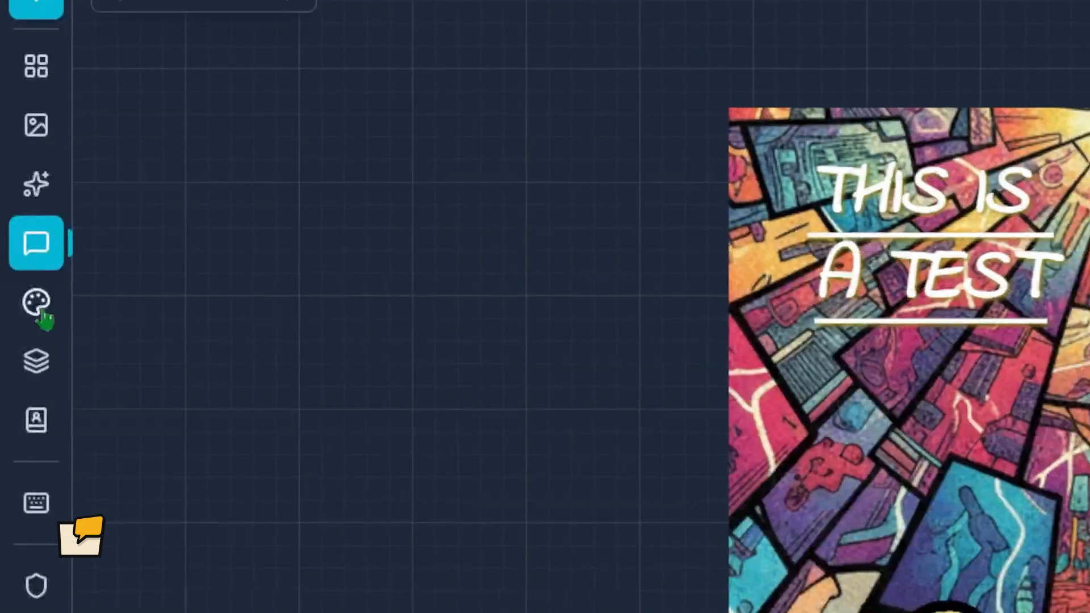
Try the Transparent, Dotted Grid and Diagonal Lines backgrounds on the current page.
left_click(38, 306)
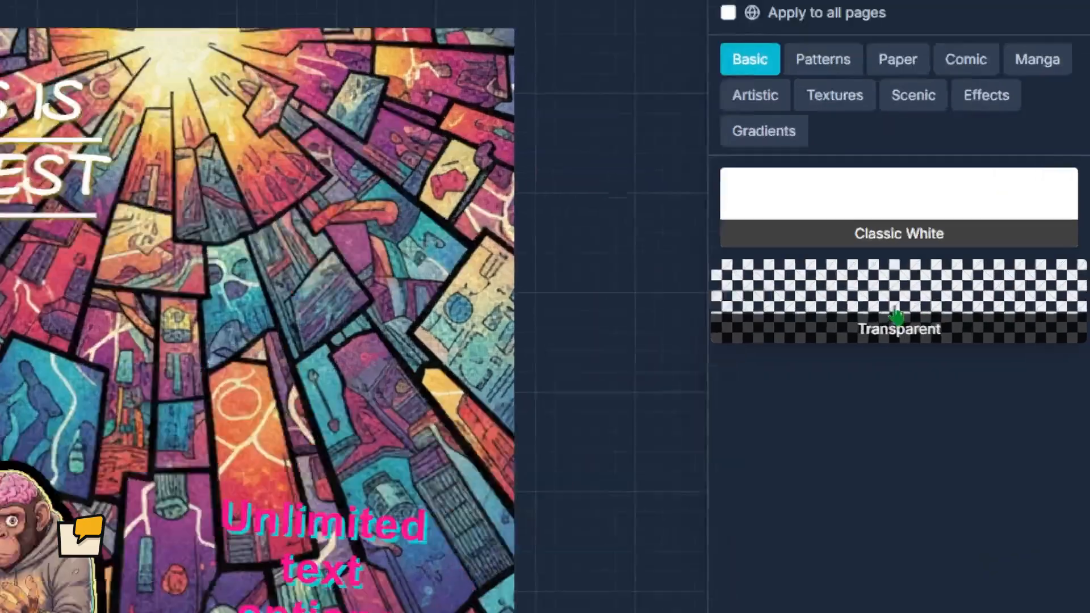
left_click(997, 305)
left_click(938, 158)
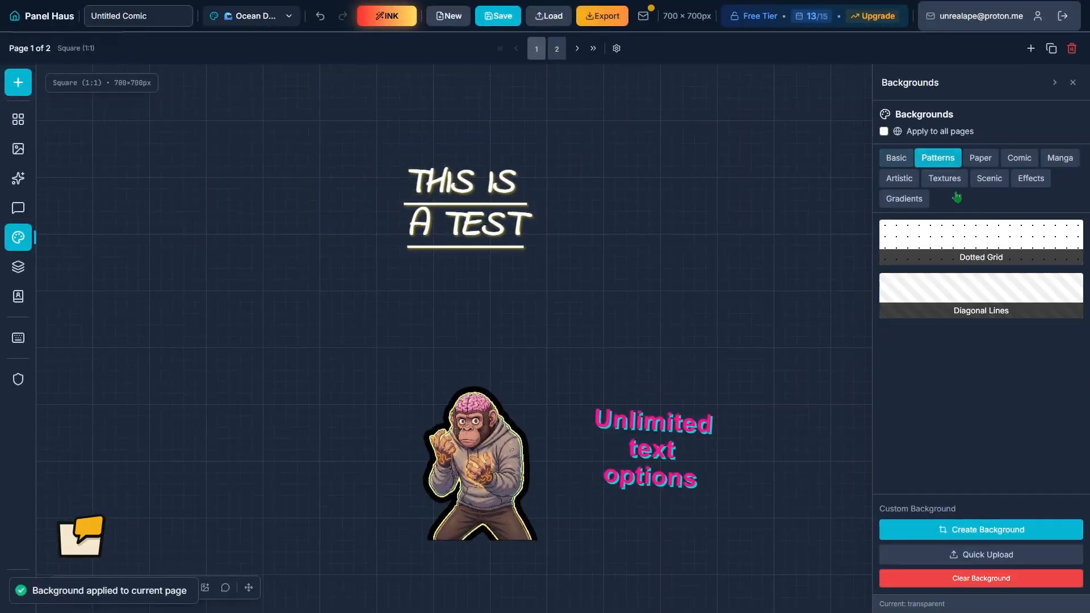
left_click(980, 248)
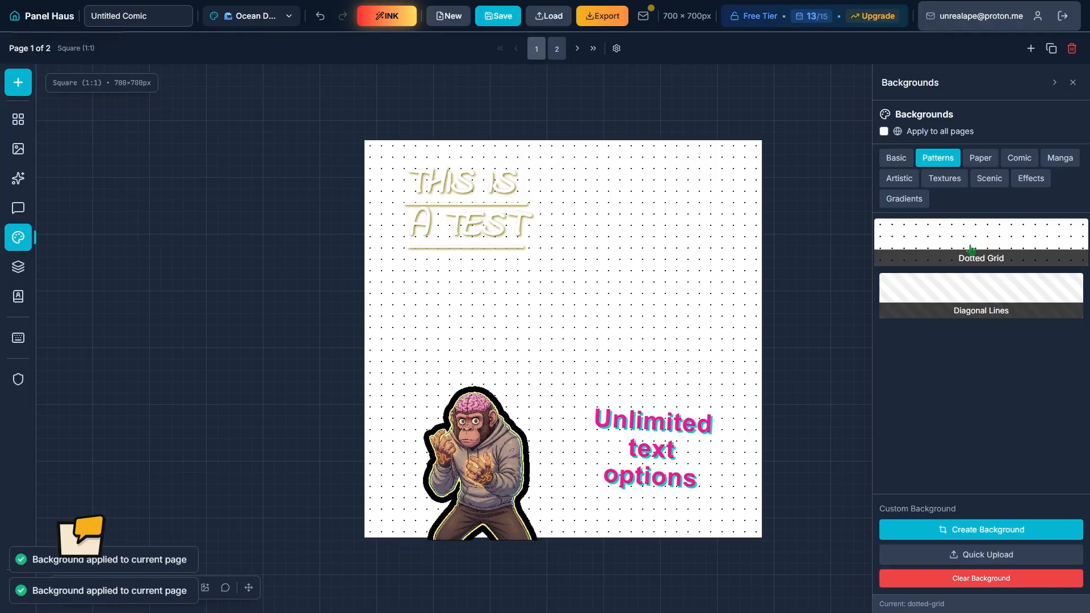
left_click(954, 300)
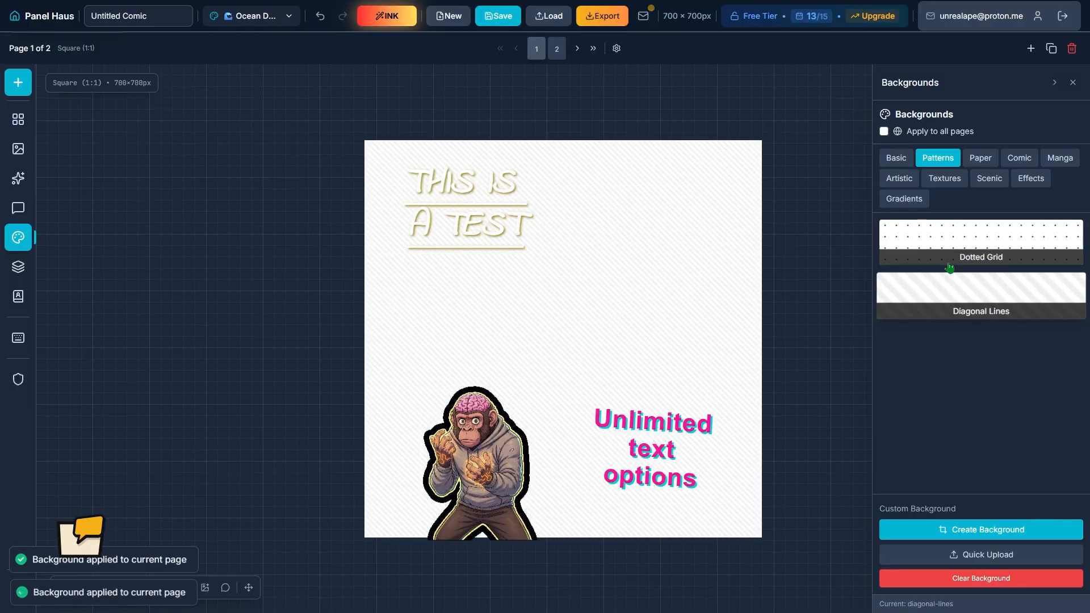
Try the Vintage Comic and Crosshatch backgrounds on the current page.
left_click(1009, 161)
left_click(995, 290)
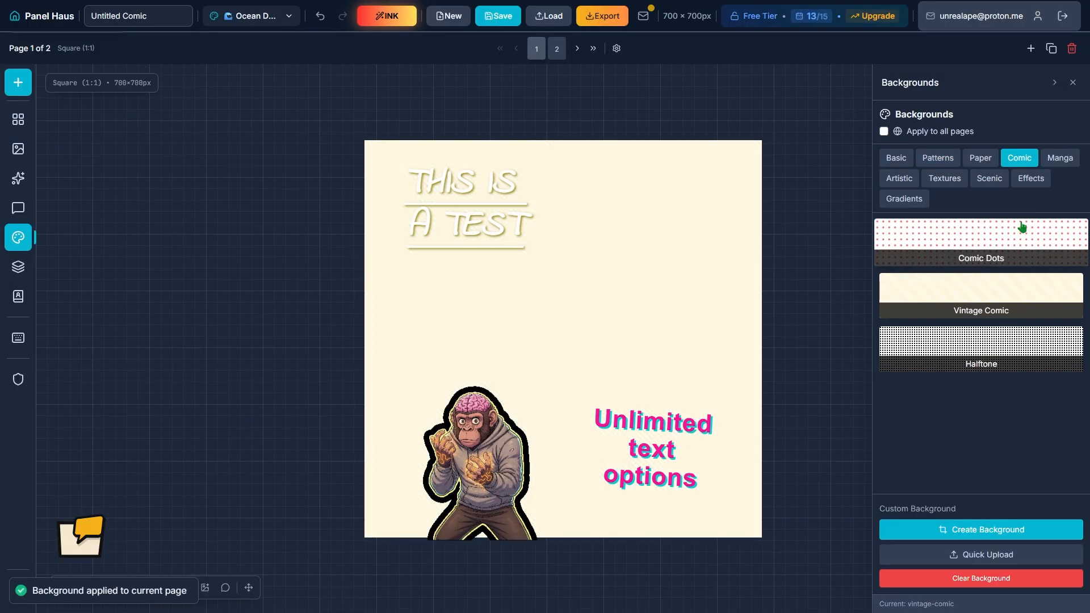
left_click(990, 178)
left_click(899, 178)
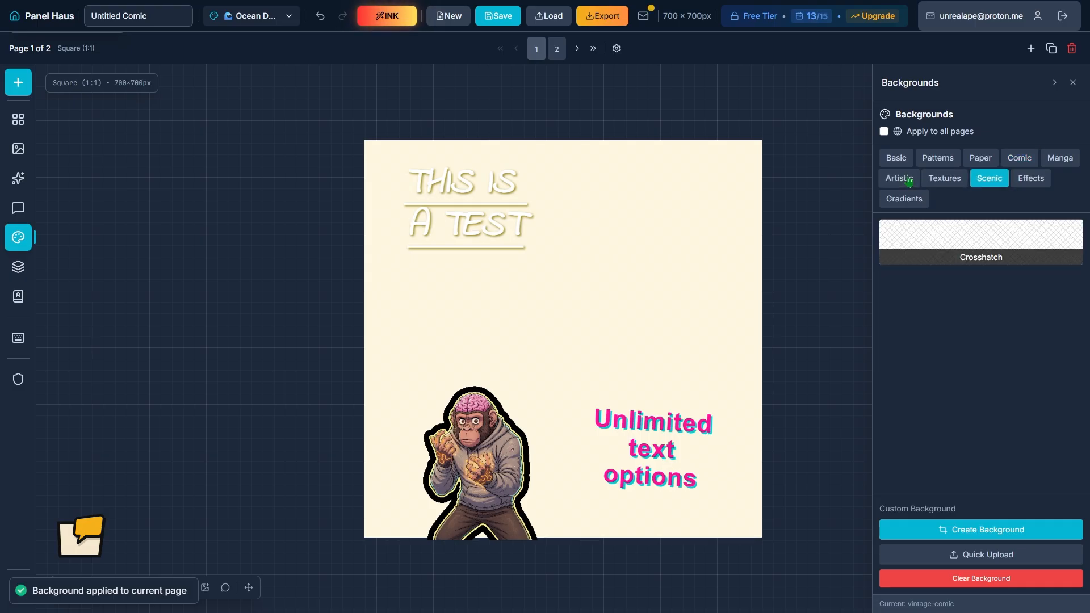
left_click(939, 237)
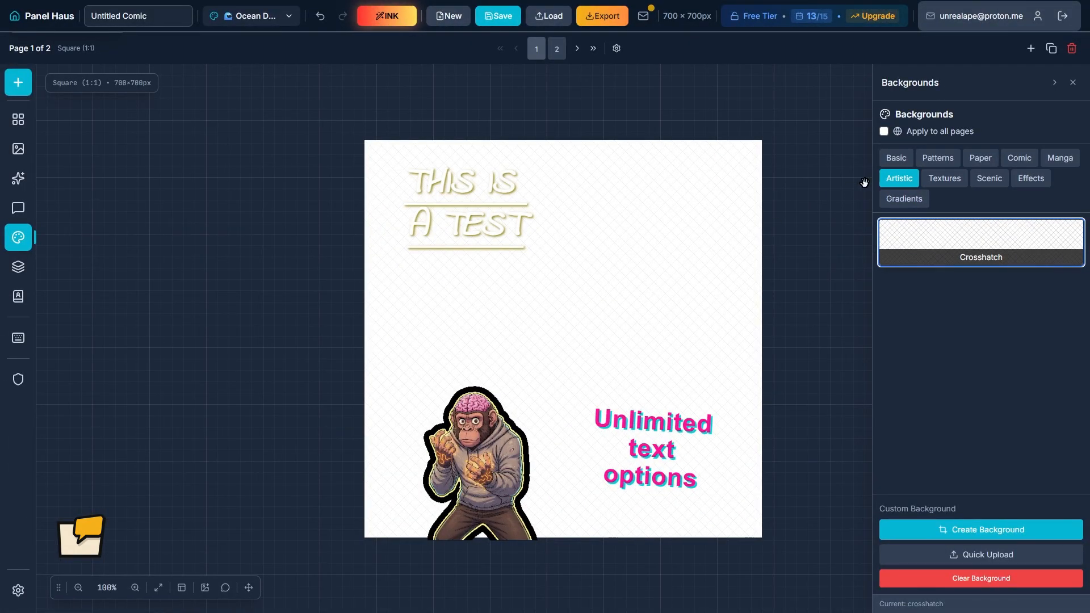
Create a custom background from the library's shattered sunburst image, zoomed to 190% with the burst moved to the upper edge, and apply it.
left_click(896, 158)
left_click(903, 529)
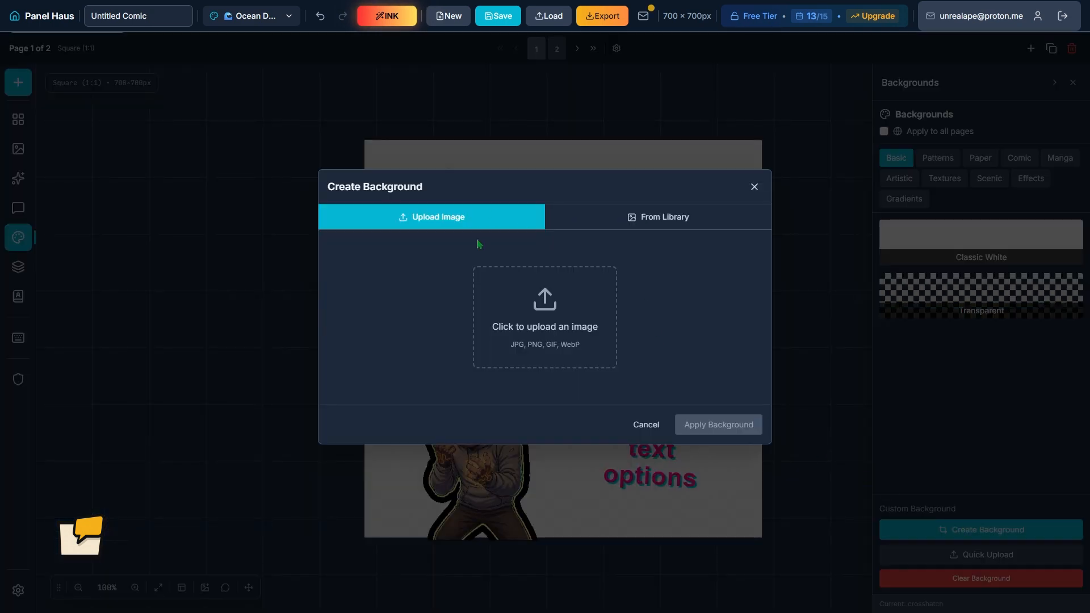
left_click(633, 226)
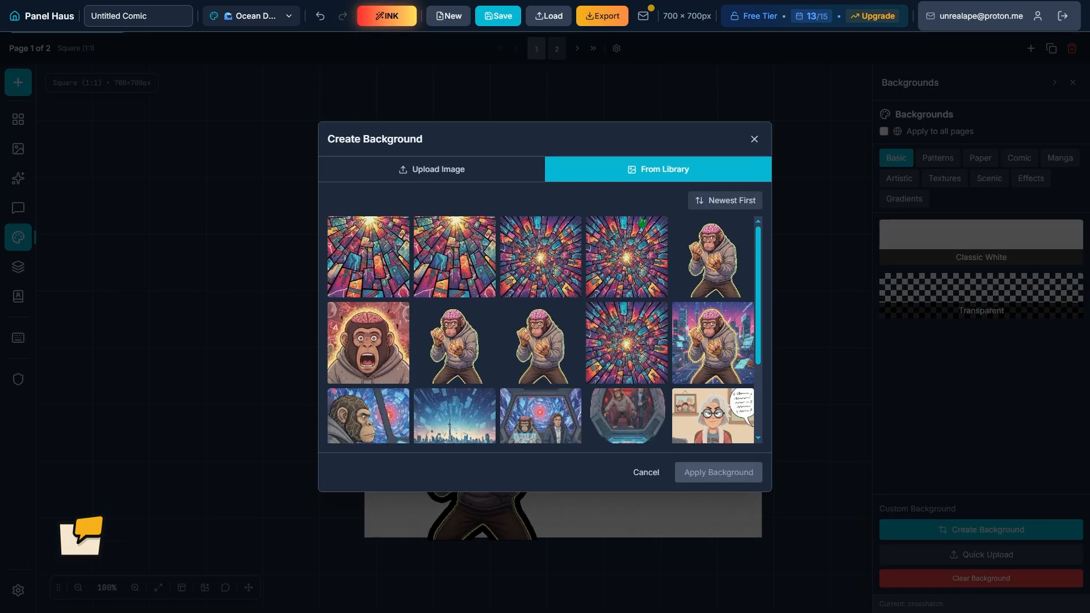
left_click(621, 339)
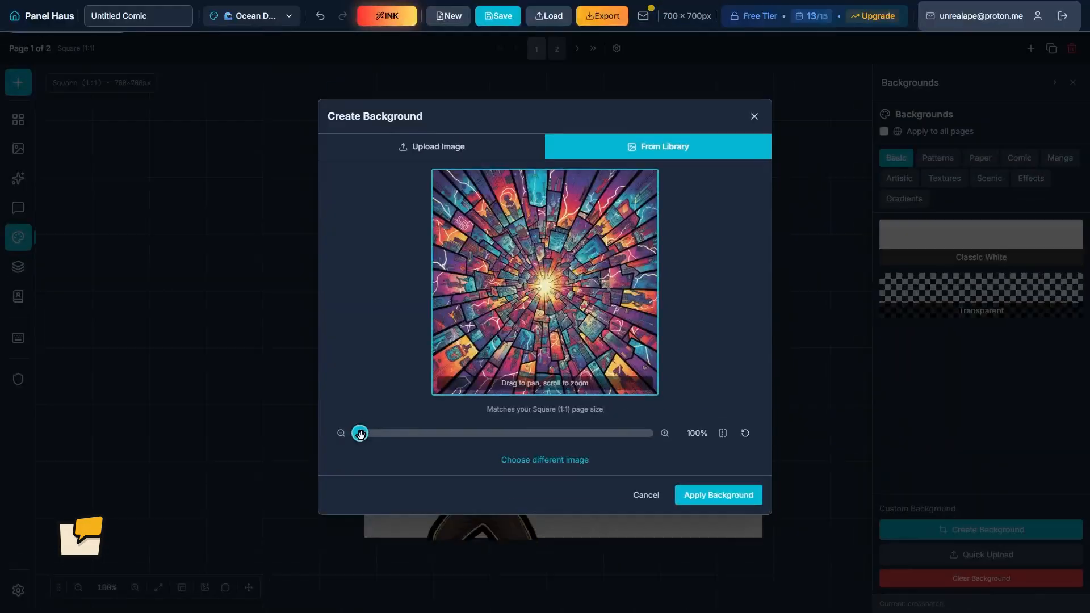
left_click_drag(355, 433, 424, 433)
left_click_drag(539, 289, 552, 203)
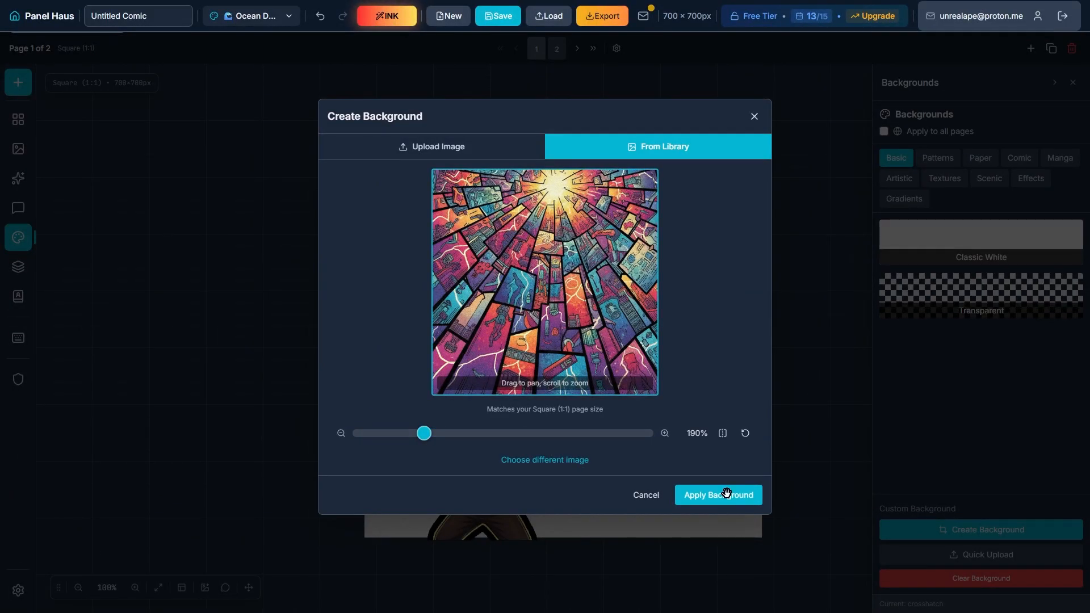
left_click(727, 492)
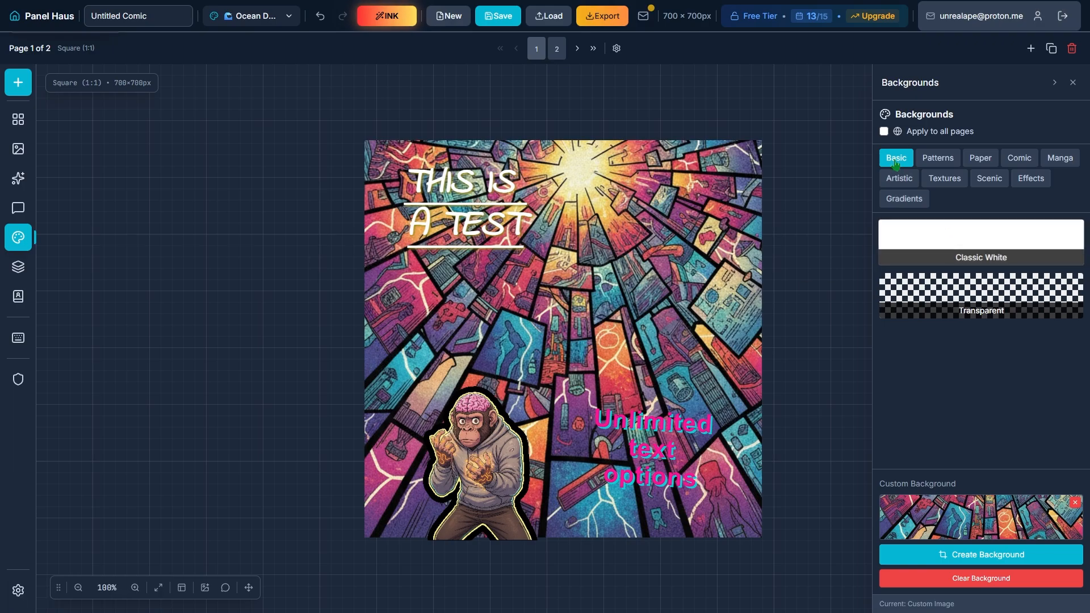
Show the option for applying backgrounds to all pages and clear the current page's background.
left_click(883, 133)
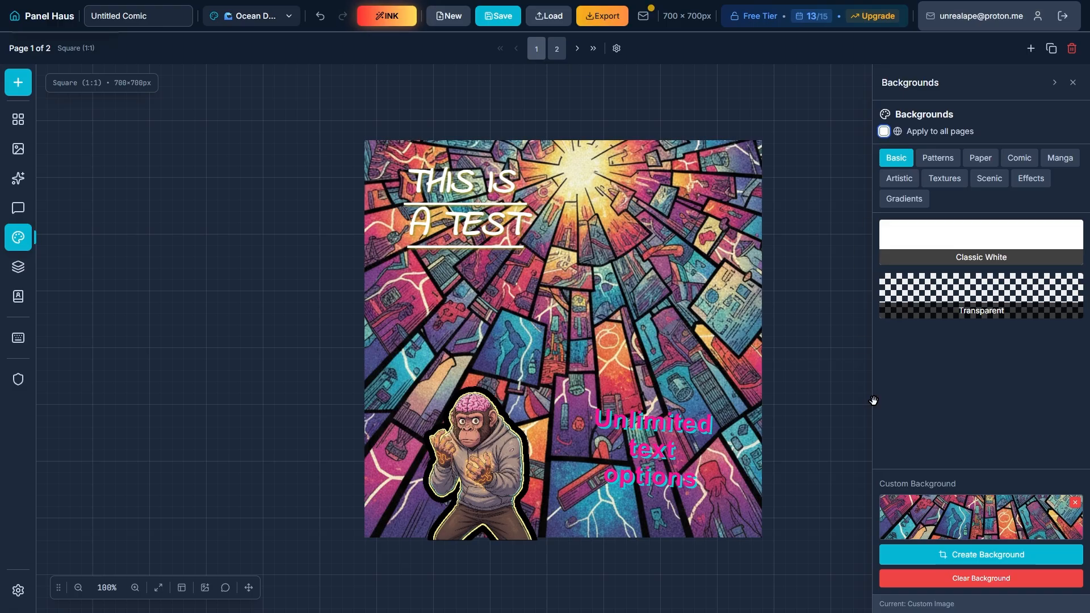
left_click(920, 580)
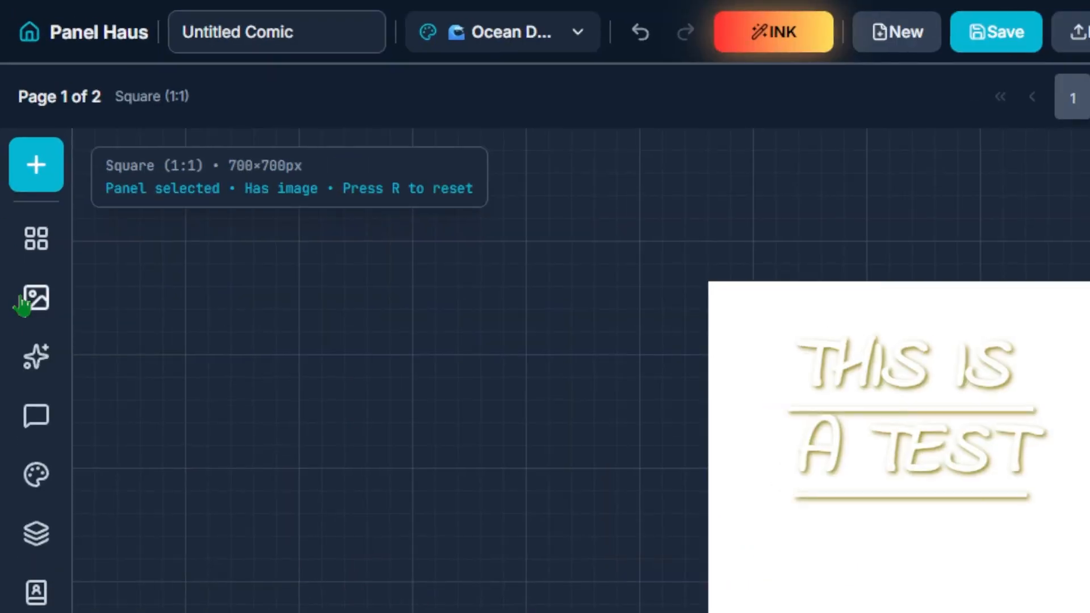
Add the Speed Lines Center, SCREEEECH! and smoke-cloud stickers from the asset library to the page.
left_click(18, 149)
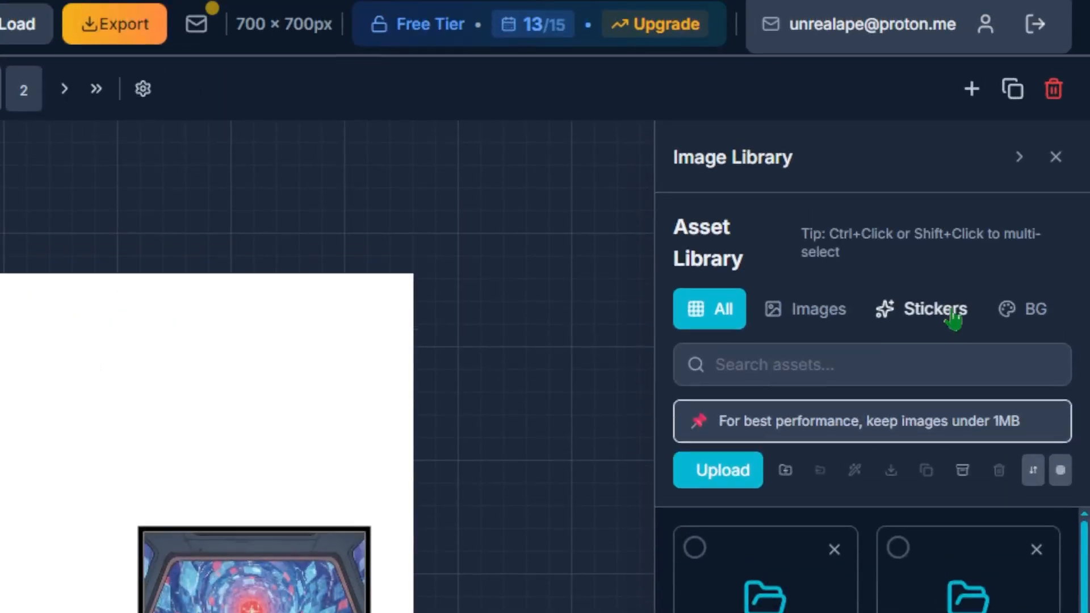
left_click(1008, 161)
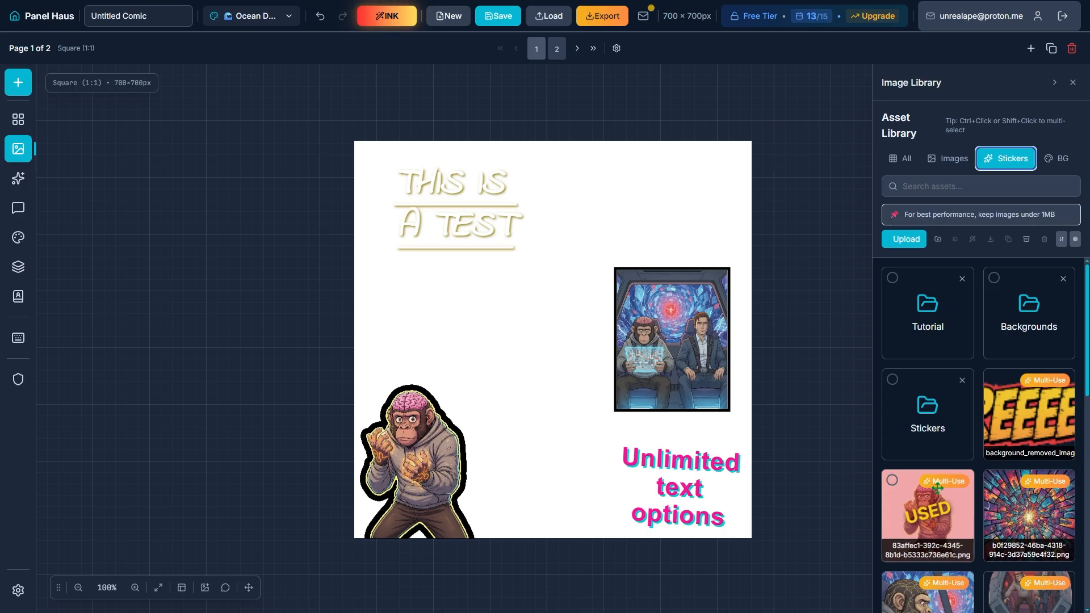
scroll(980, 488, "down", 4)
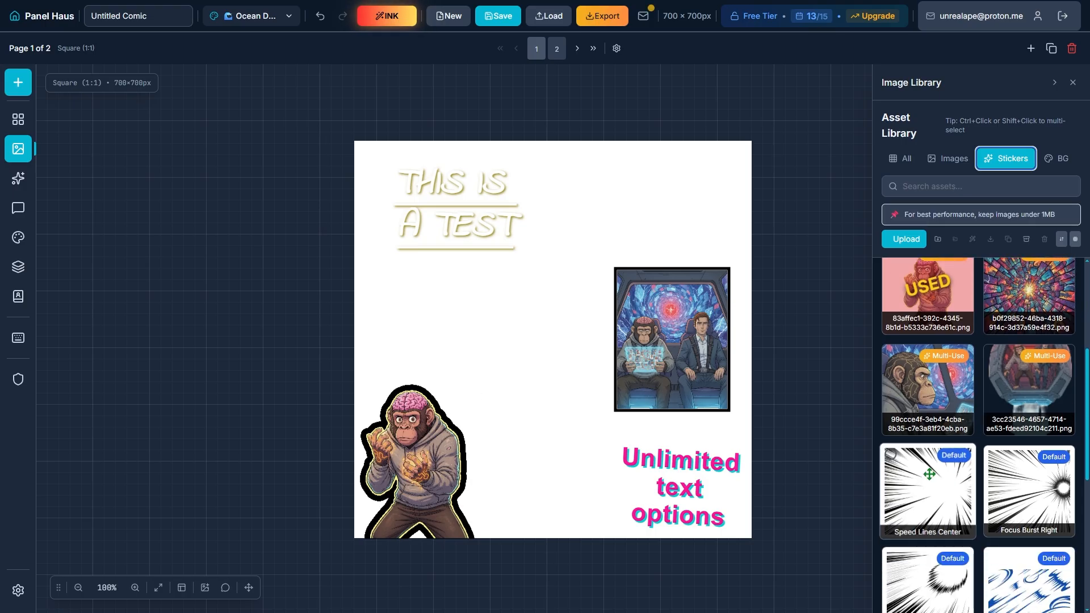
left_click_drag(931, 488, 555, 382)
left_click_drag(1029, 301, 596, 437)
scroll(1018, 486, "down", 6)
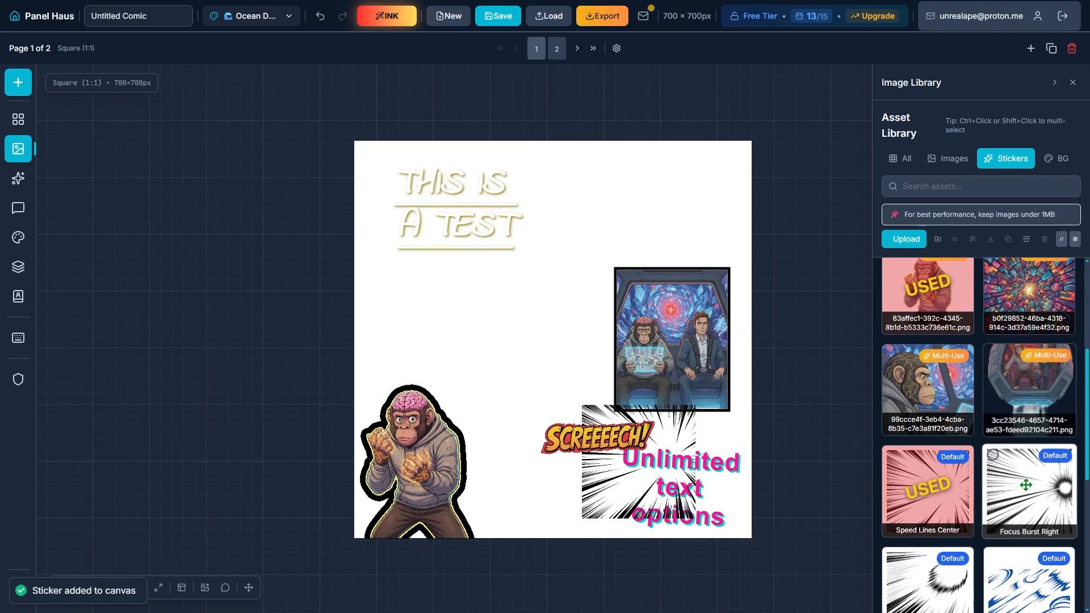
left_click_drag(928, 506, 498, 395)
Enlarge the smoke-cloud sticker to 144% and move it to the lower middle of the page, over the SCREEEECH! sticker.
left_click(550, 458)
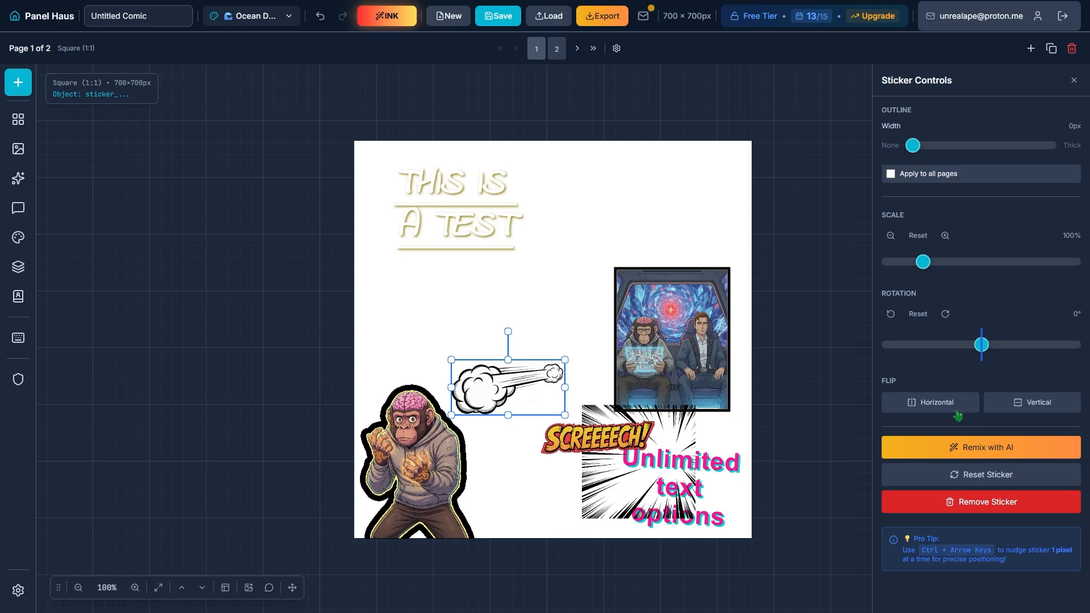
left_click_drag(566, 359, 615, 335)
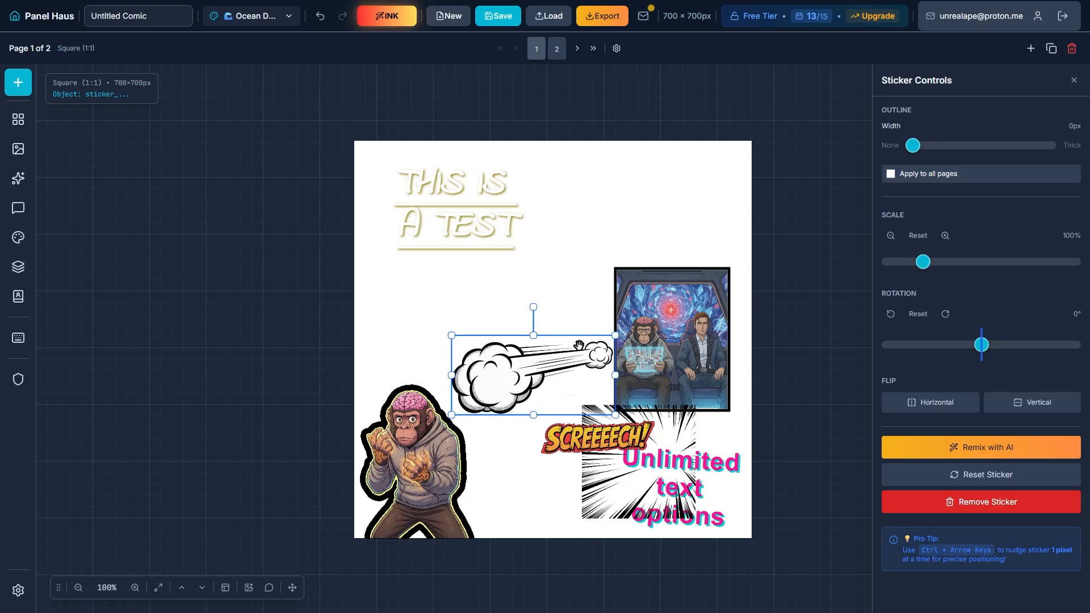
left_click_drag(533, 378, 569, 468)
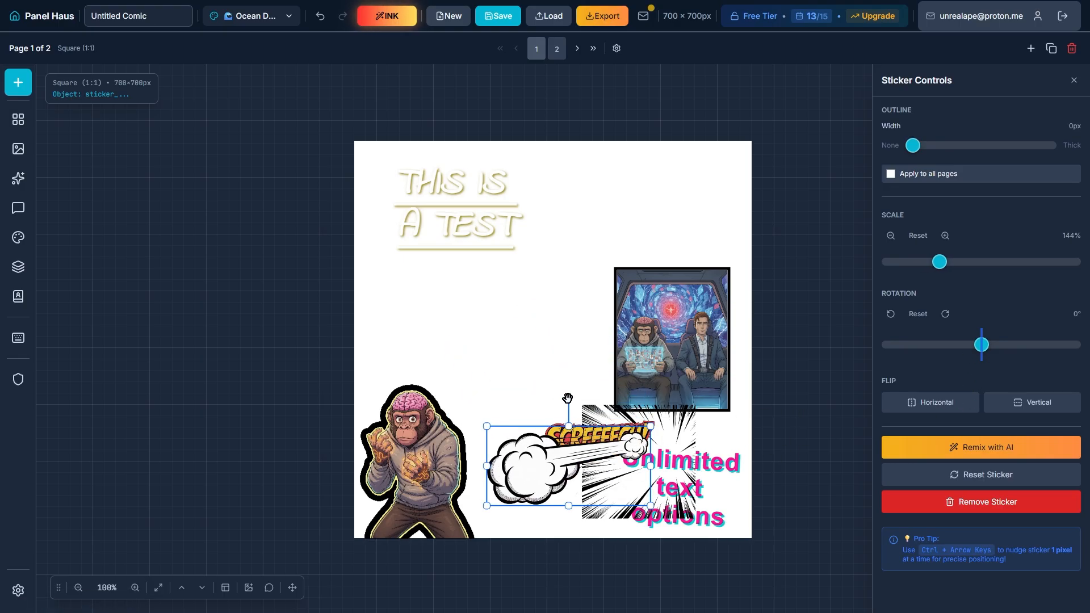
Set the smoke-cloud sticker's scale to 146% and rotation to -39°, and flip it horizontally.
mouse_move(568, 398)
left_mouse_down()
mouse_move(591, 395)
mouse_move(543, 388)
mouse_move(567, 388)
left_mouse_up()
mouse_move(936, 262)
left_mouse_down()
mouse_move(954, 262)
mouse_move(941, 262)
left_mouse_up()
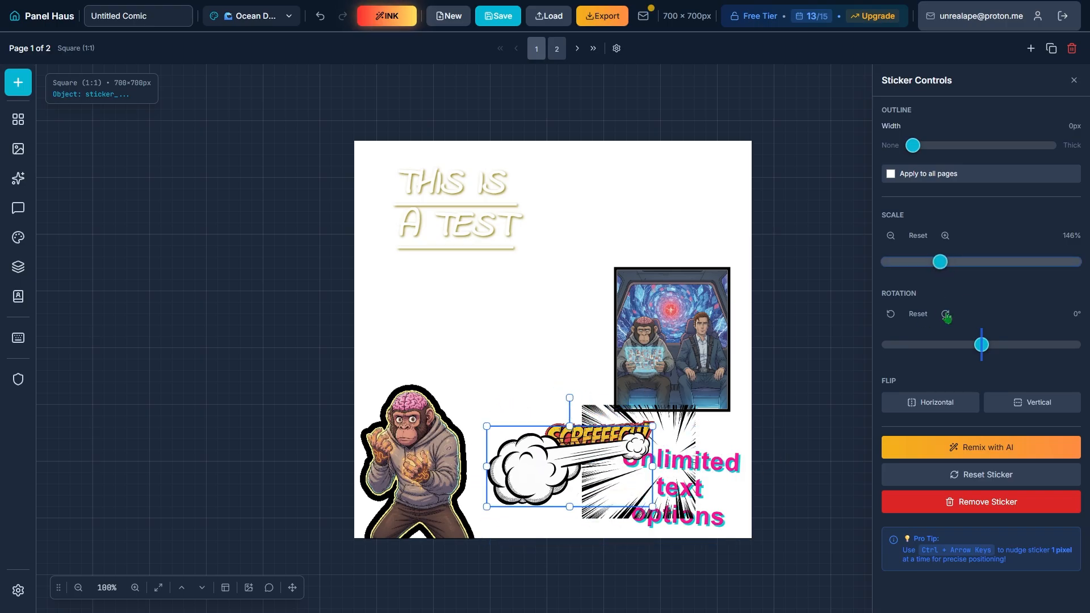
mouse_move(976, 343)
left_mouse_down()
mouse_move(954, 344)
mouse_move(987, 345)
mouse_move(961, 344)
left_mouse_up()
left_click(914, 409)
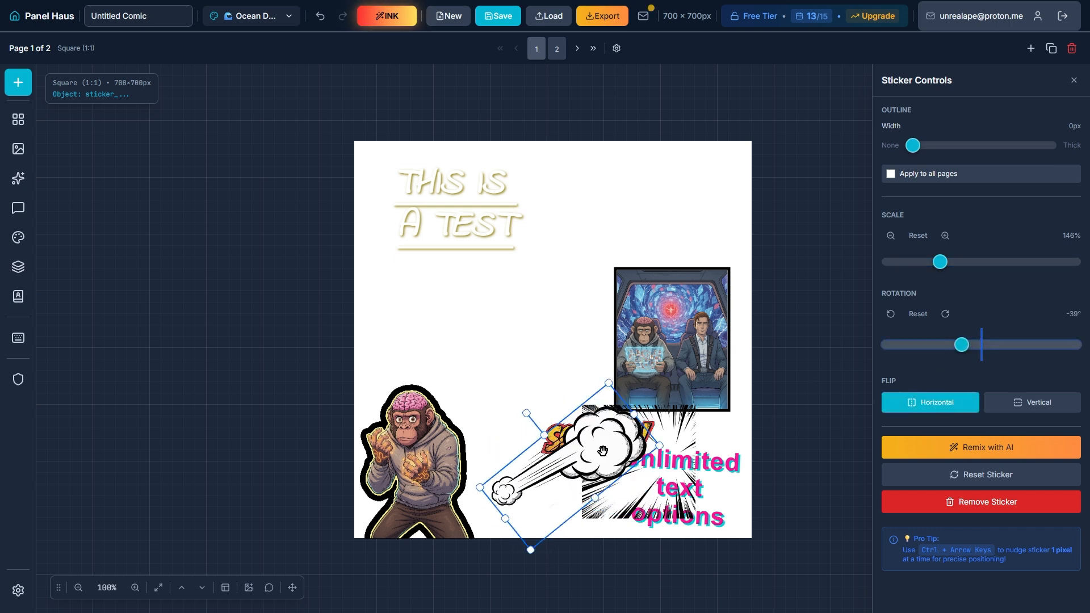
Nudge the smoke-cloud sticker about 20 steps left and fine-tune its vertical position a few steps up and down.
key("ctrl+Left")
key("ctrl+Left")
key("ctrl+Left")
key("ctrl+Left")
key("ctrl+Left")
key("ctrl+Left")
key("ctrl+Left")
key("ctrl+Left")
key("ctrl+Left")
key("ctrl+Left")
key("ctrl+Left")
key("ctrl+Left")
key("ctrl+Left")
key("ctrl+Left")
key("ctrl+Left")
key("ctrl+Left")
key("ctrl+Left")
key("ctrl+Left")
key("ctrl+Left")
key("ctrl+Left")
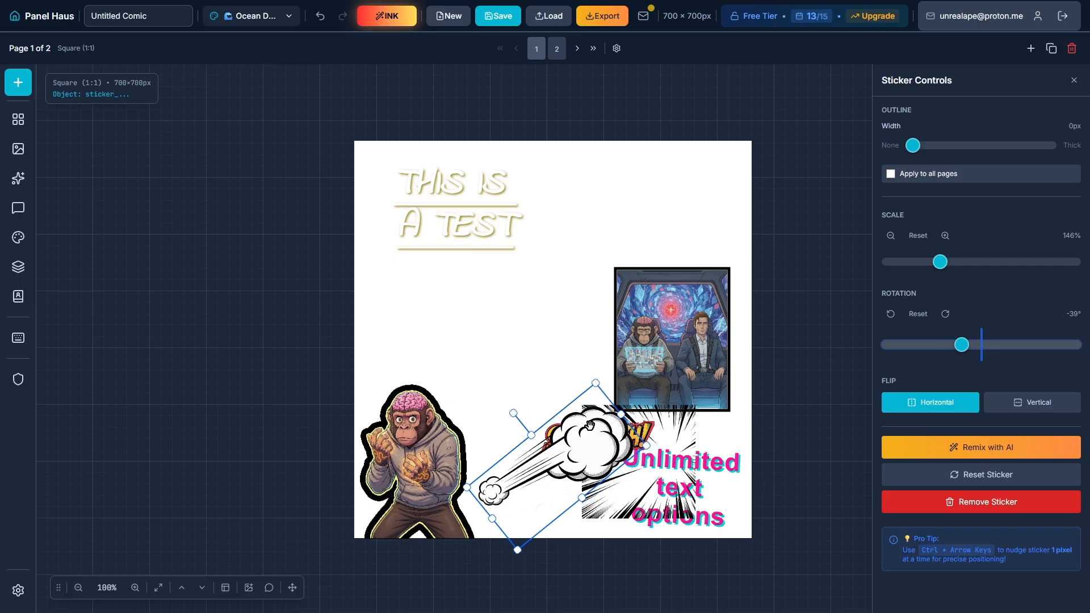
key("ctrl+Up")
key("ctrl+Up")
key("ctrl+Up")
key("ctrl+Down")
key("ctrl+Down")
key("ctrl+Down")
key("ctrl+Down")
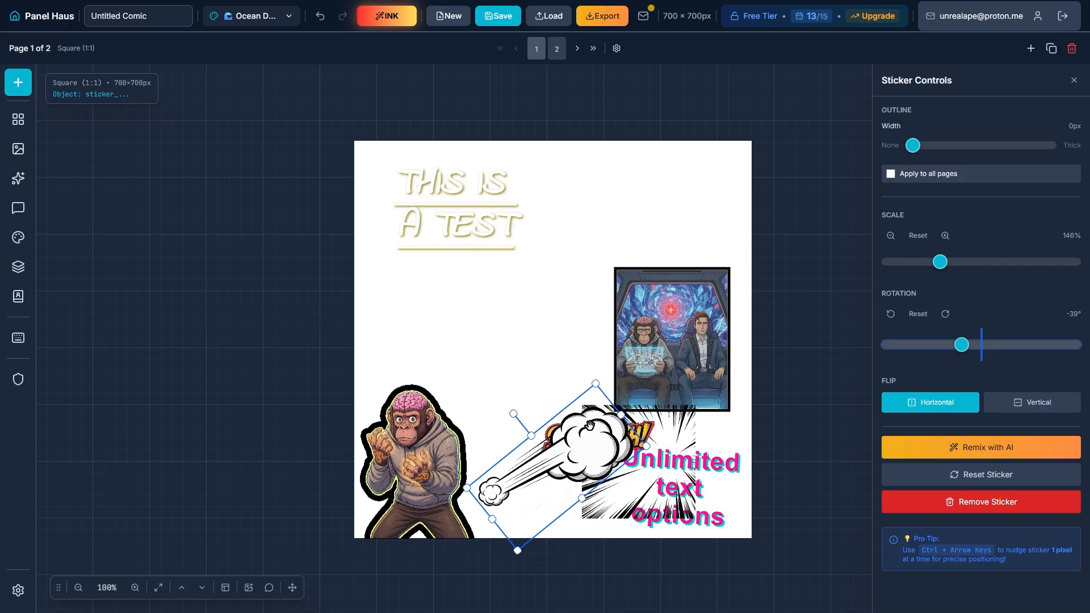
Place and enlarge the speed lines sticker over the spaceship panel, and move the SCREEEECH! sticker above the smoke cloud.
left_click_drag(690, 483, 723, 369)
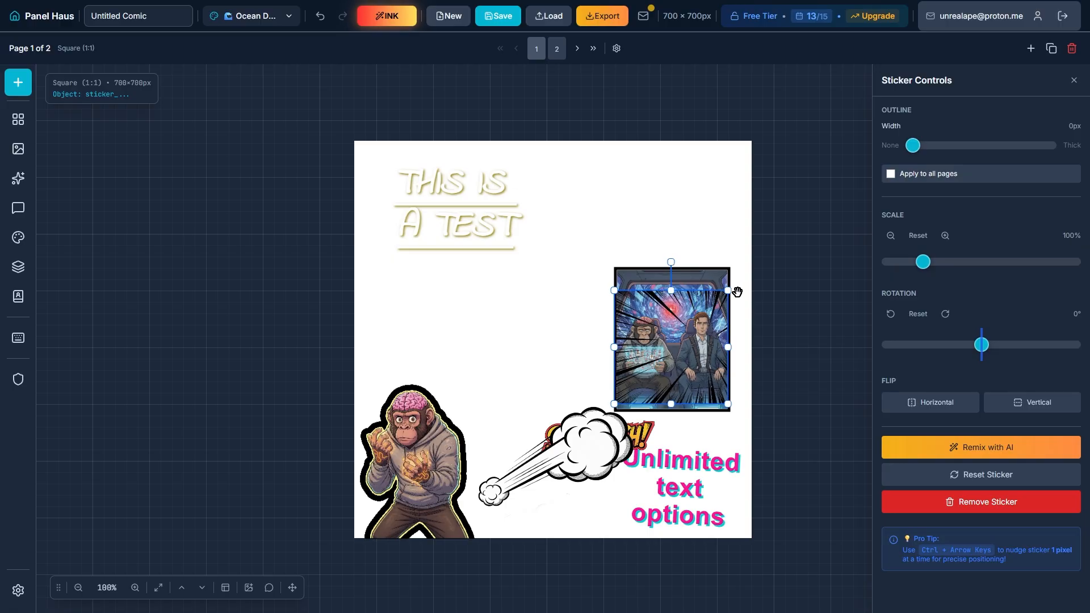
left_click_drag(737, 292, 753, 268)
left_click_drag(642, 431, 582, 389)
left_click(657, 436)
left_click(501, 299)
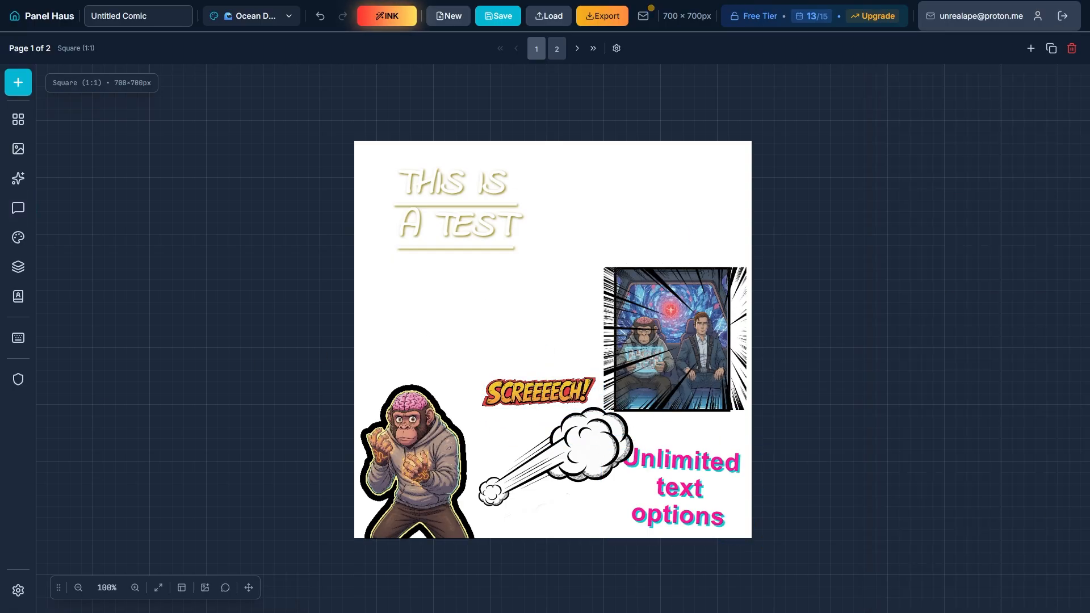